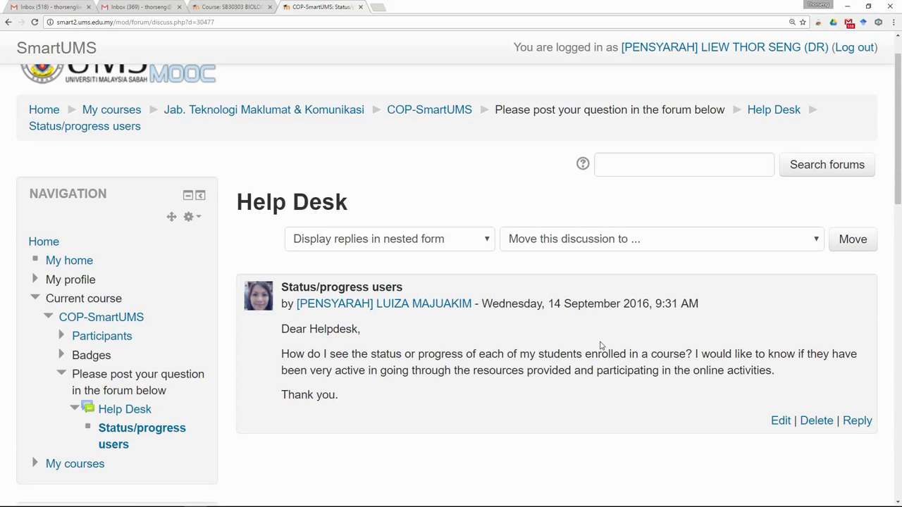
# Step: Read the Help Desk forum question about viewing the status or progress of enrolled students
pyautogui.scroll(-2, 601, 345)
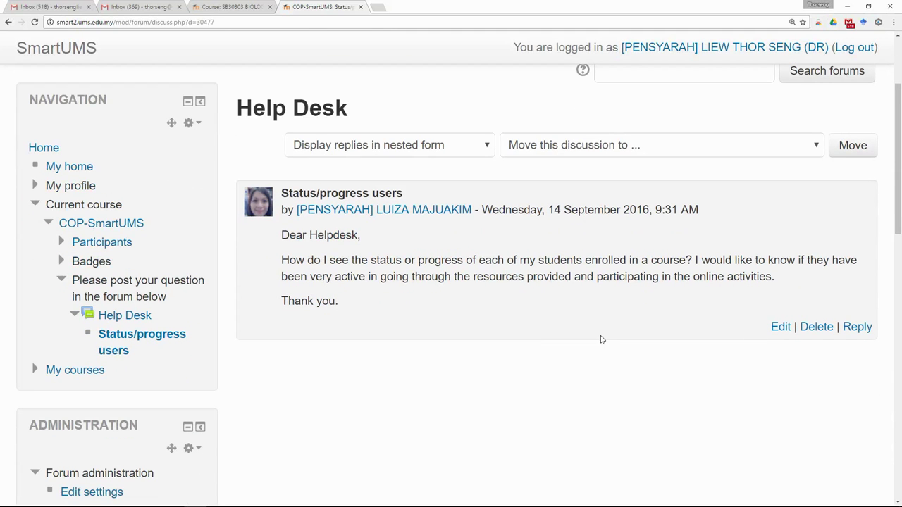
pyautogui.moveTo(343, 296); pyautogui.dragTo(247, 187)
pyautogui.click(437, 249)
# Step: Switch to the SB30303 [OER-2015/2016] course page and open its course settings for editing
pyautogui.click(240, 6)
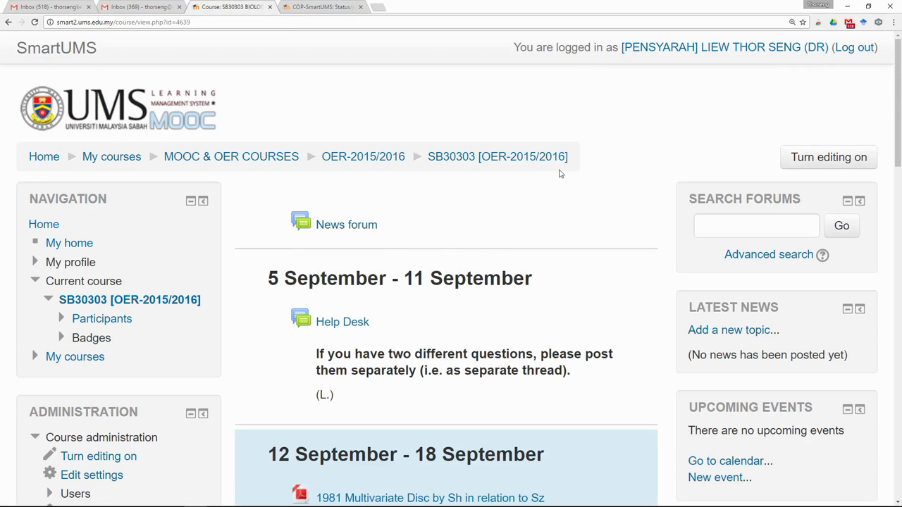
pyautogui.moveTo(567, 158); pyautogui.dragTo(427, 156)
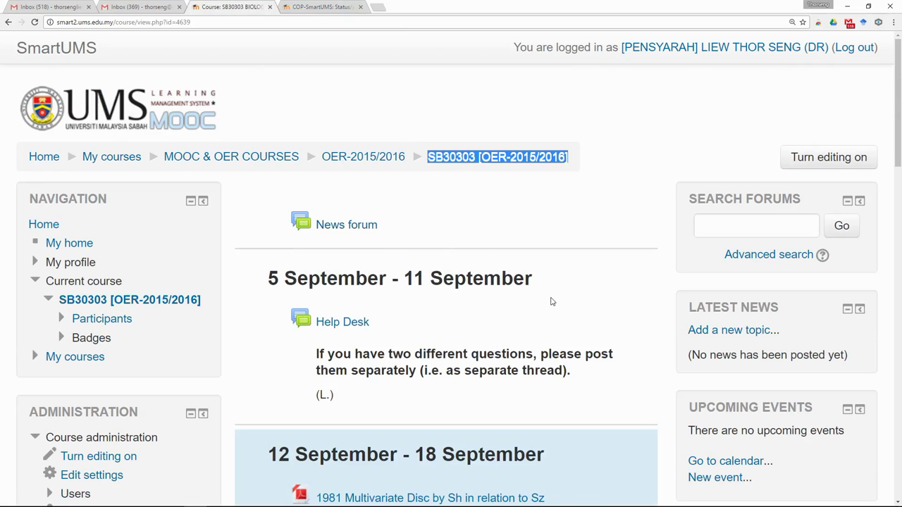
pyautogui.scroll(-3, 552, 302)
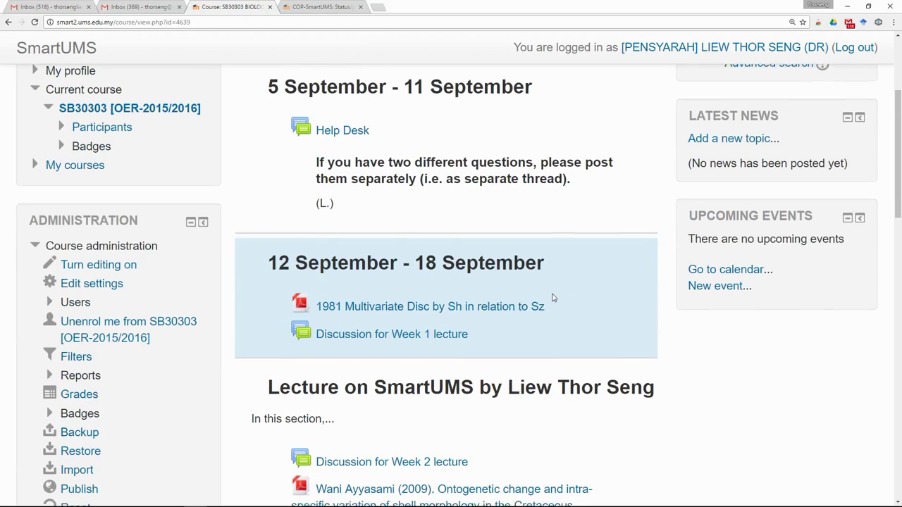
pyautogui.scroll(-3, 553, 298)
pyautogui.scroll(2, 553, 298)
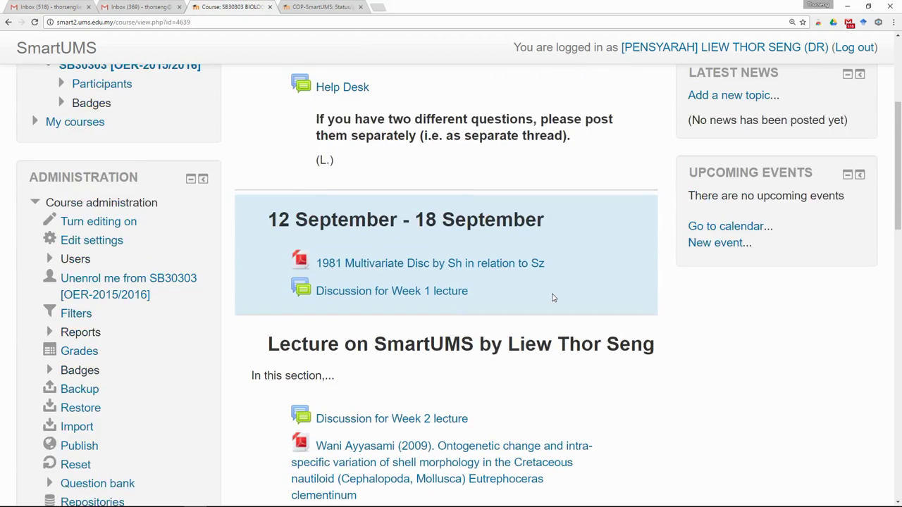
pyautogui.scroll(1, 553, 298)
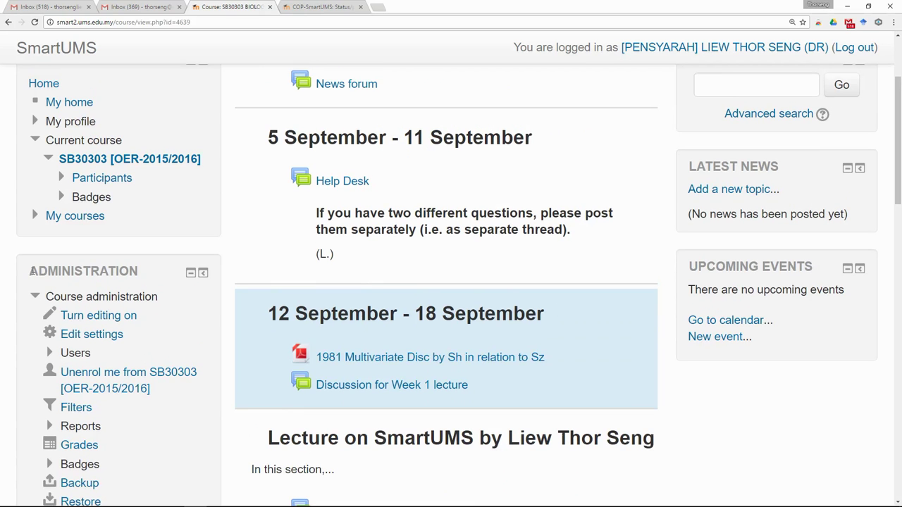
pyautogui.moveTo(26, 274); pyautogui.dragTo(151, 272)
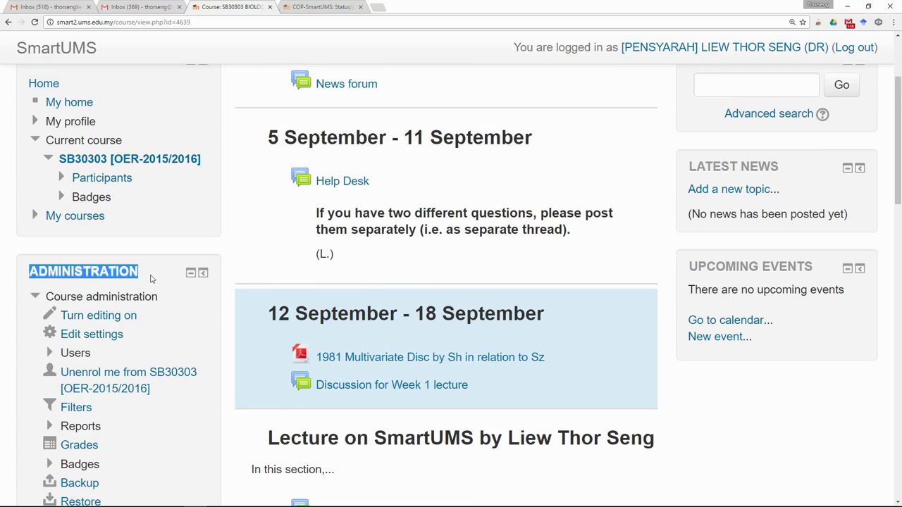
pyautogui.scroll(-1, 151, 278)
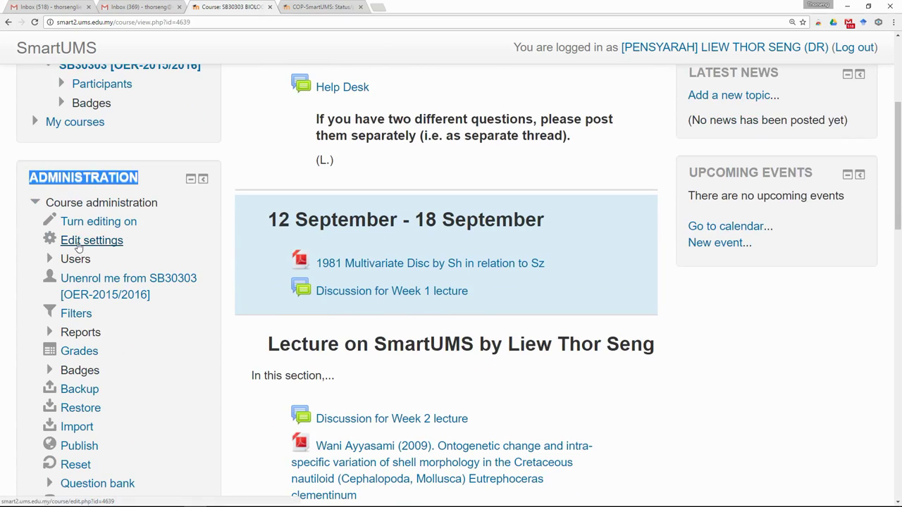
pyautogui.moveTo(134, 250); pyautogui.dragTo(61, 248)
pyautogui.click(77, 244)
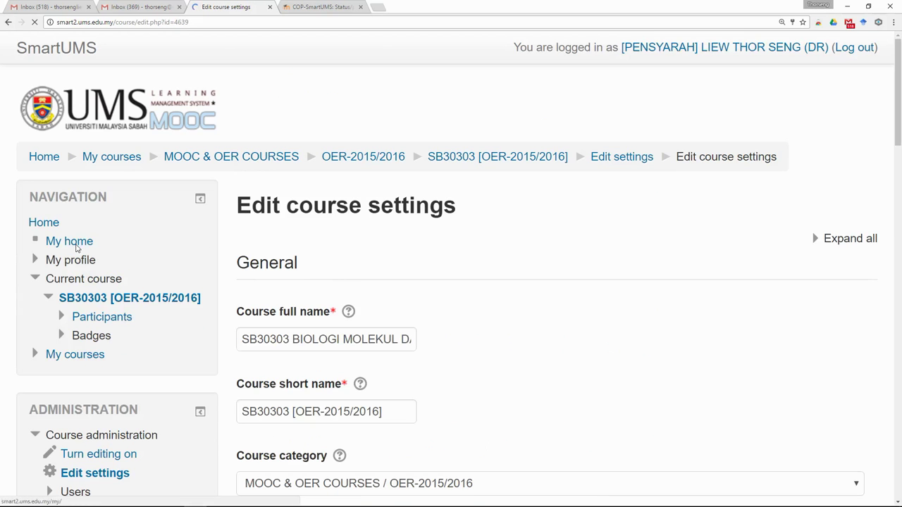
# Step: Enable completion tracking for the course by setting it to Yes, and save the changes
pyautogui.scroll(-5, 405, 258)
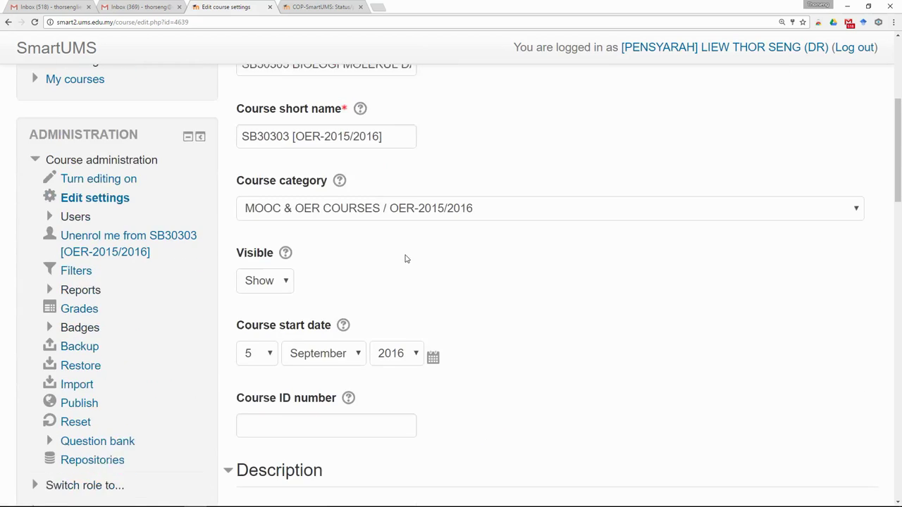
pyautogui.scroll(-8, 405, 259)
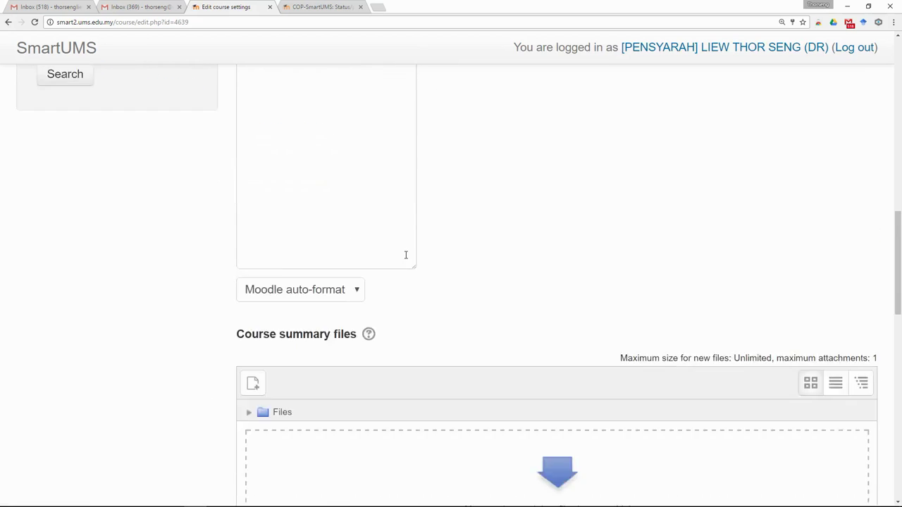
pyautogui.scroll(-6, 405, 259)
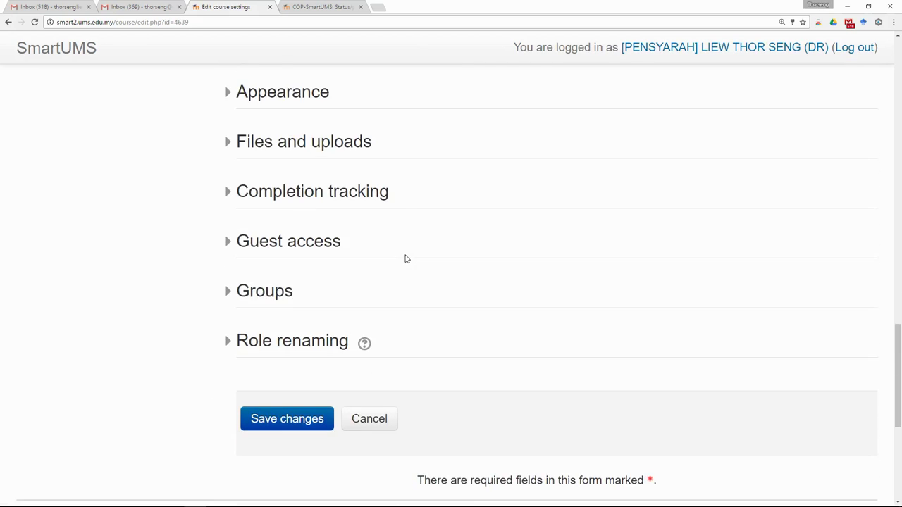
pyautogui.scroll(1, 411, 243)
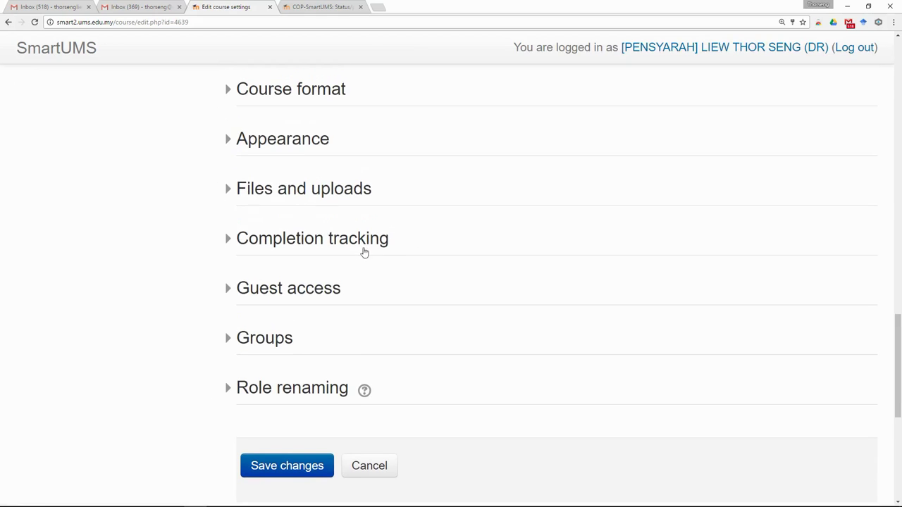
pyautogui.click(227, 241)
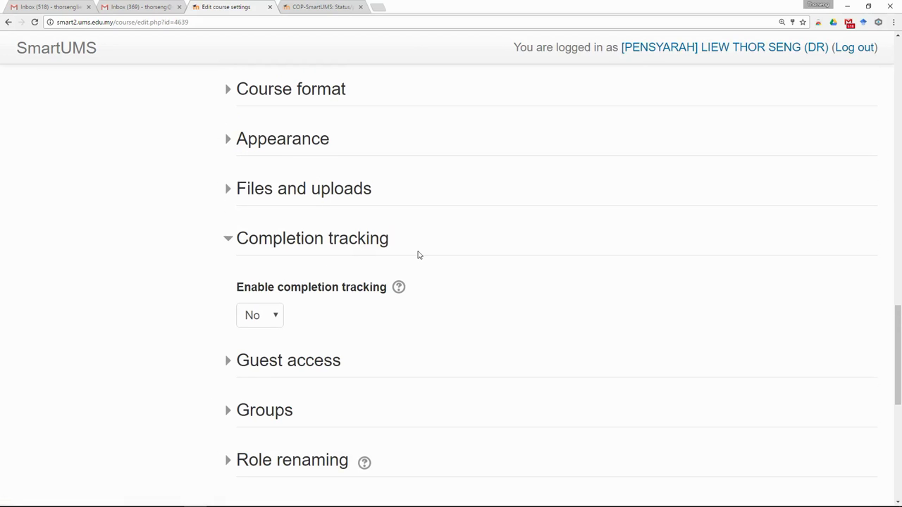
pyautogui.scroll(-2, 317, 233)
pyautogui.moveTo(234, 201); pyautogui.dragTo(387, 206)
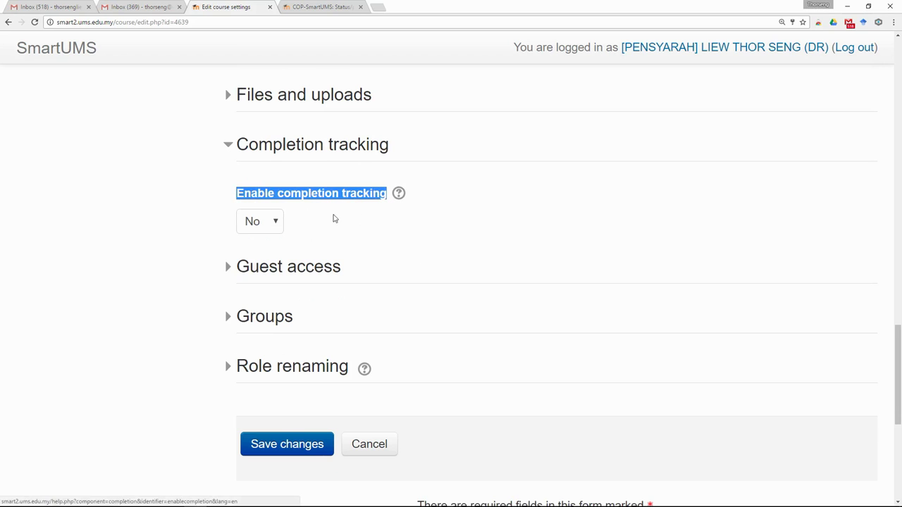
pyautogui.click(254, 221)
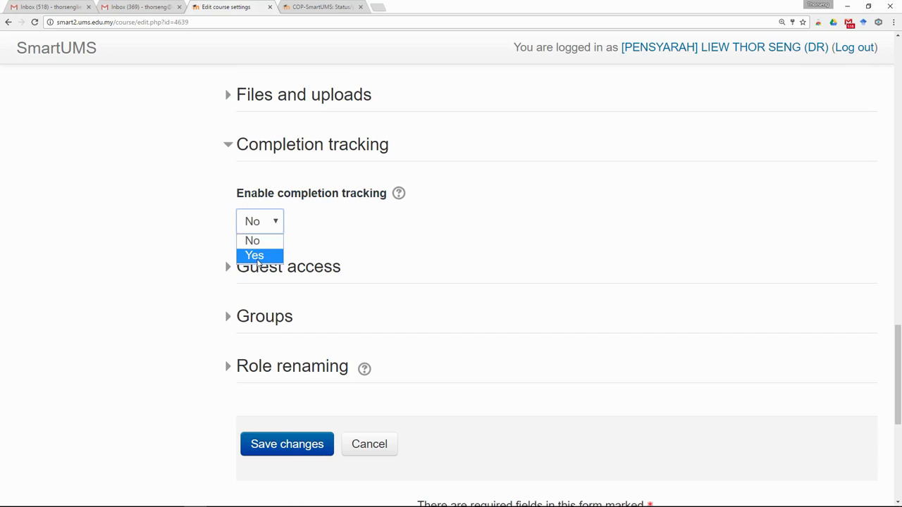
pyautogui.click(255, 257)
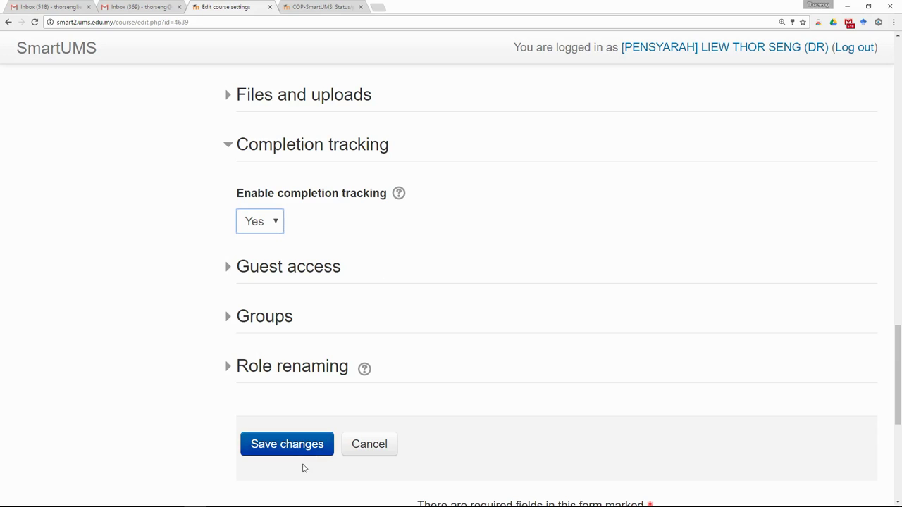
pyautogui.click(275, 449)
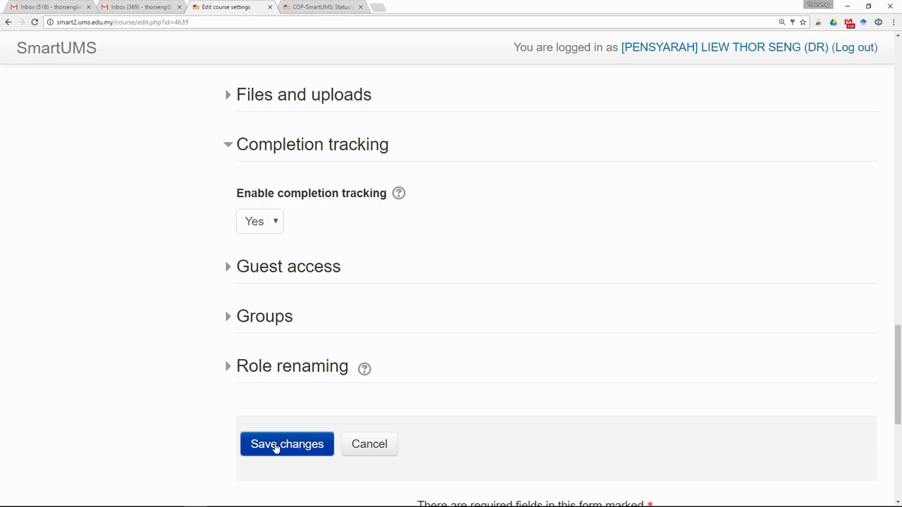
# Step: Look over the completion checkboxes beside the course activities and turn on editing for the course page
pyautogui.scroll(-3, 274, 447)
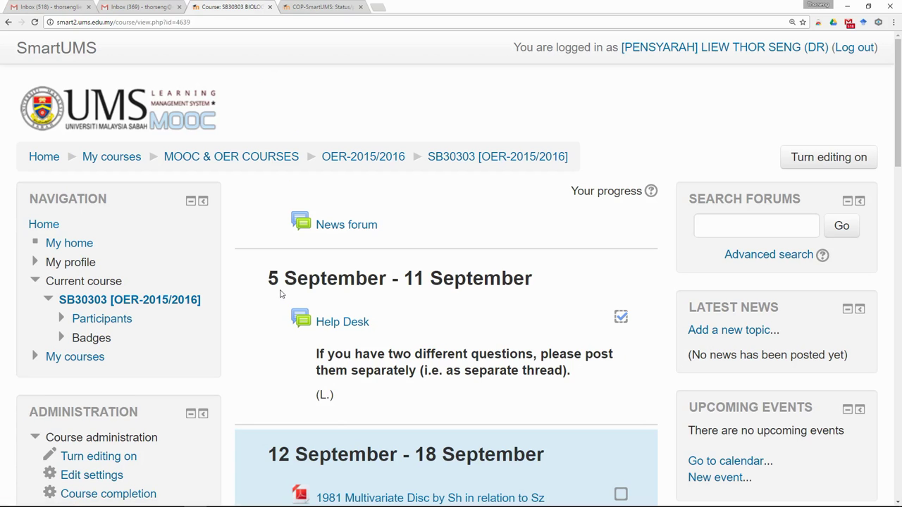
pyautogui.scroll(-8, 280, 293)
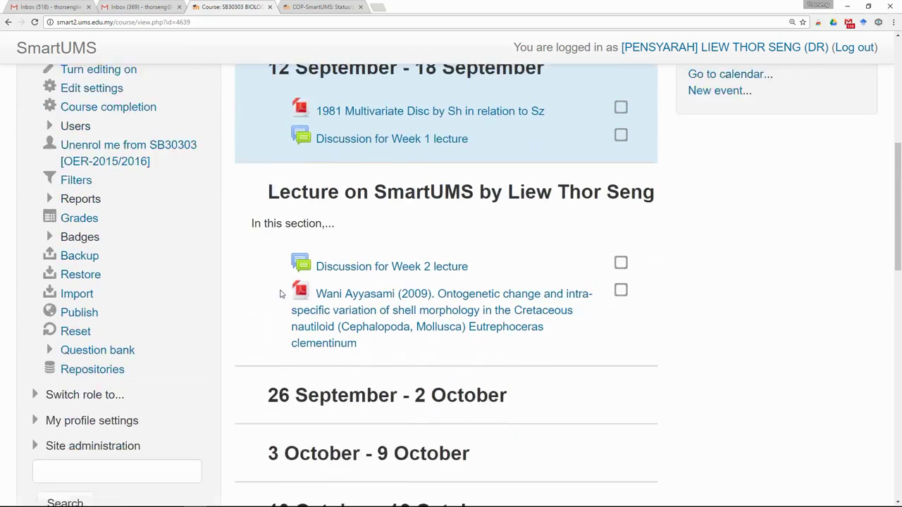
pyautogui.scroll(-1, 280, 293)
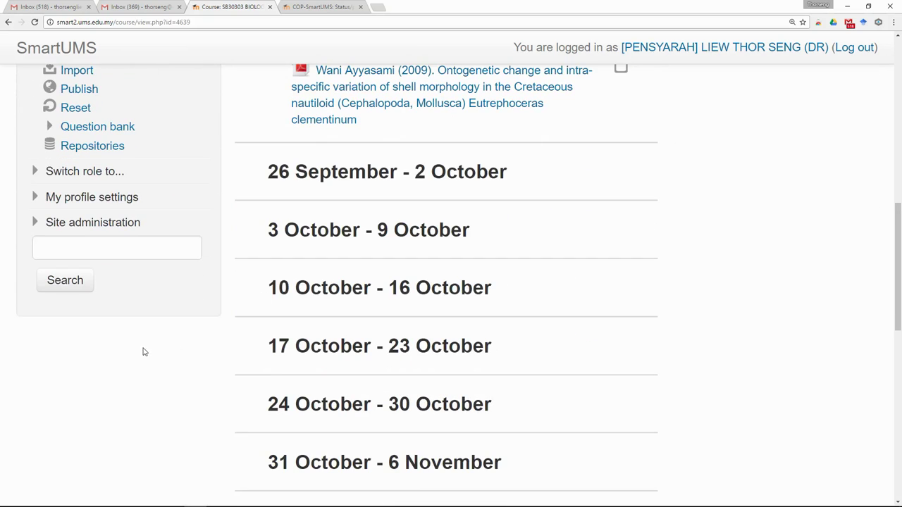
pyautogui.scroll(10, 134, 340)
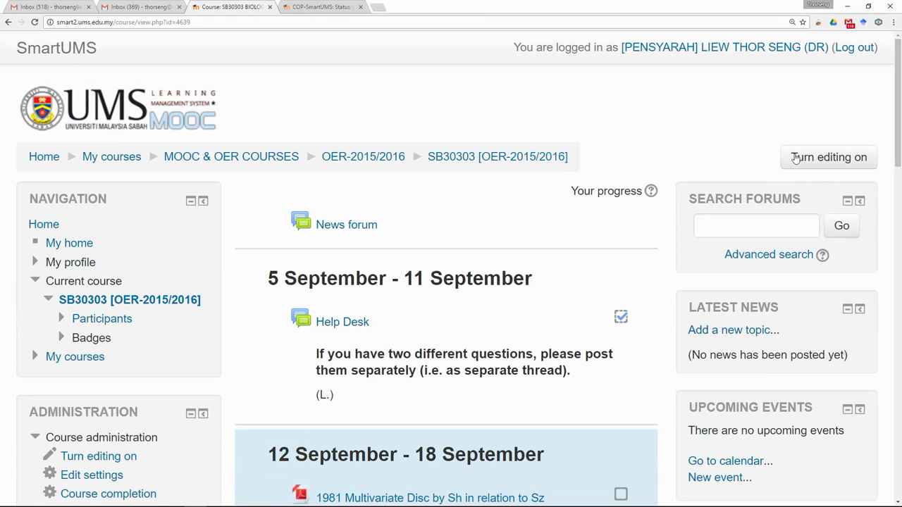
pyautogui.click(833, 159)
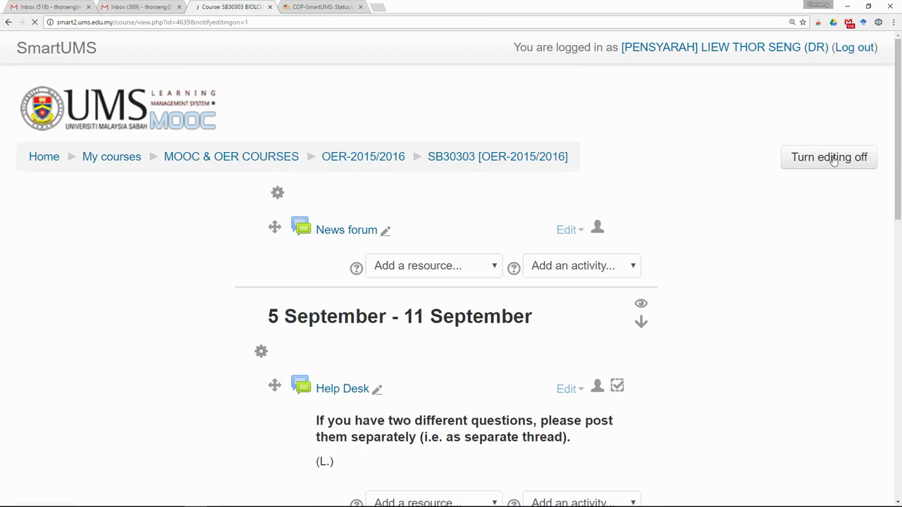
# Step: Add a Progress Bar block to the course page
pyautogui.scroll(-5, 623, 196)
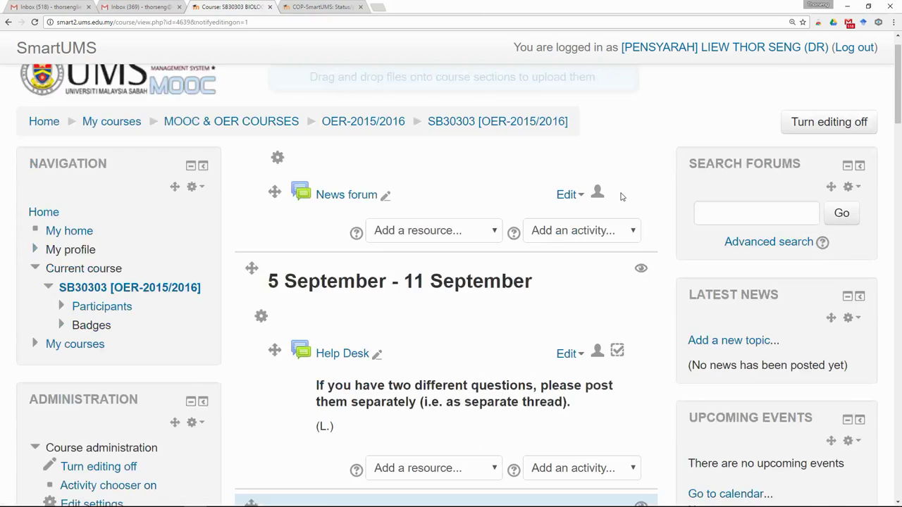
pyautogui.scroll(-5, 621, 196)
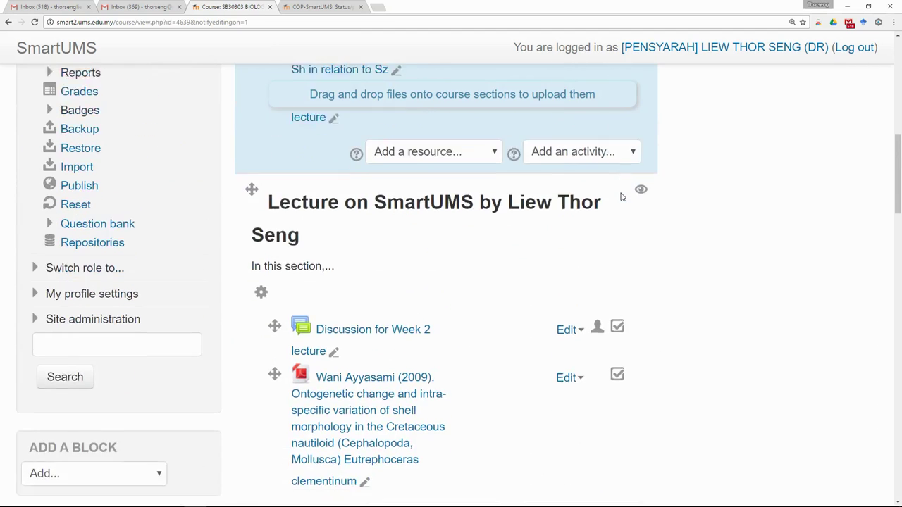
pyautogui.scroll(-1, 621, 197)
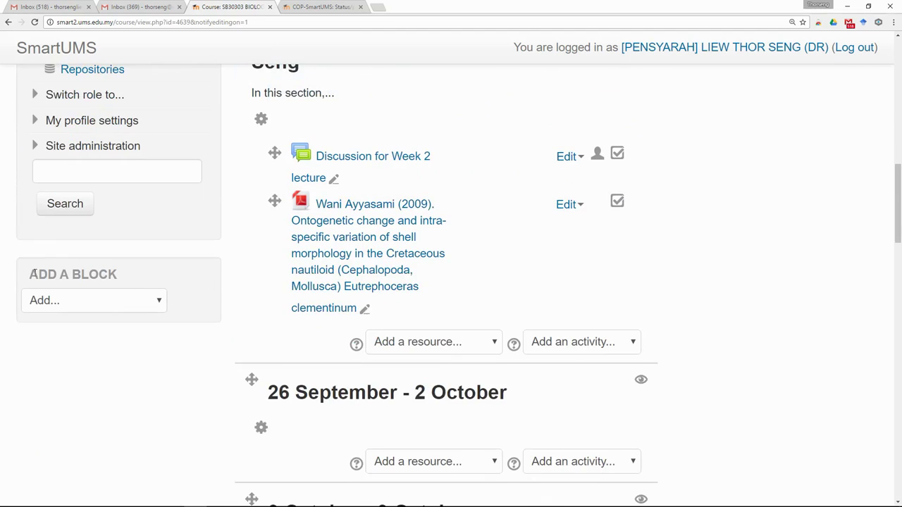
pyautogui.moveTo(31, 274); pyautogui.dragTo(124, 271)
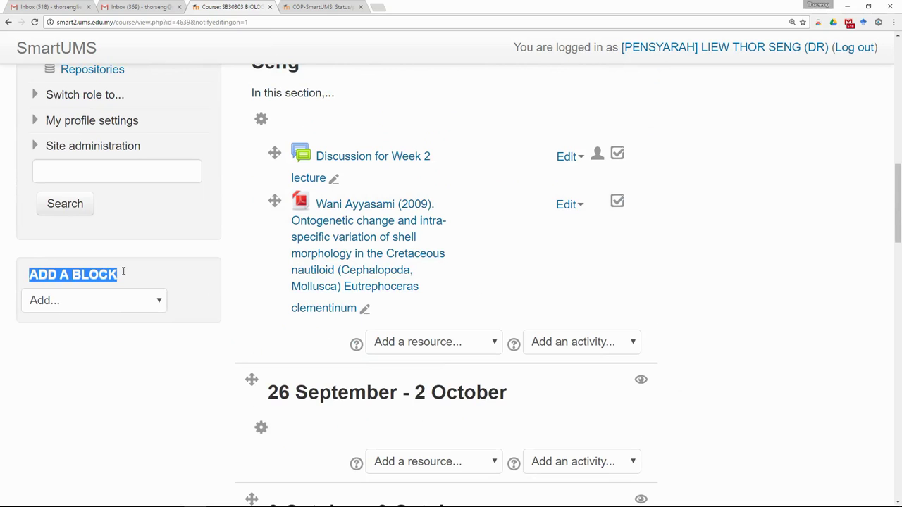
pyautogui.click(159, 302)
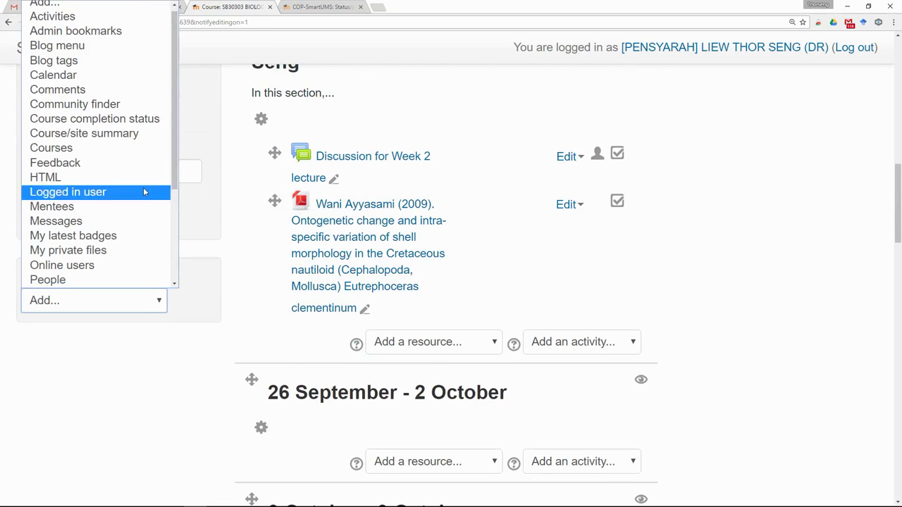
pyautogui.scroll(-2, 142, 166)
pyautogui.scroll(-1, 127, 166)
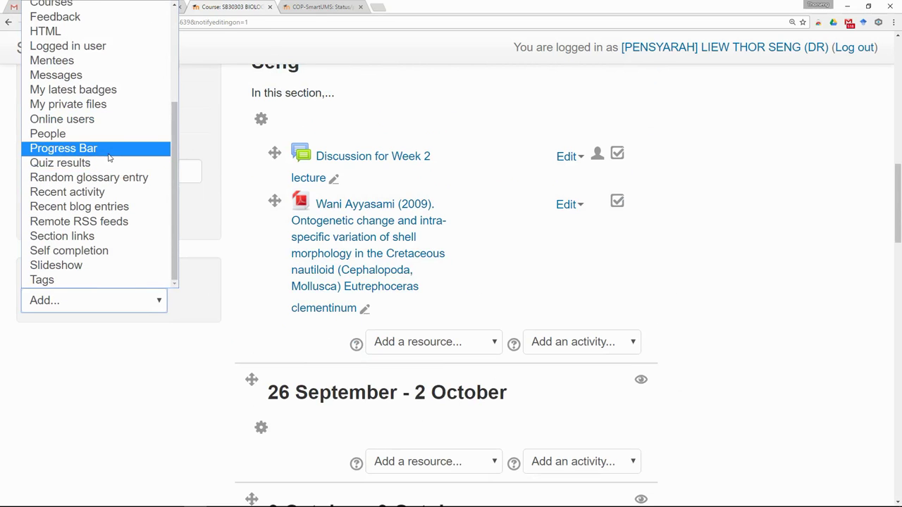
pyautogui.click(110, 149)
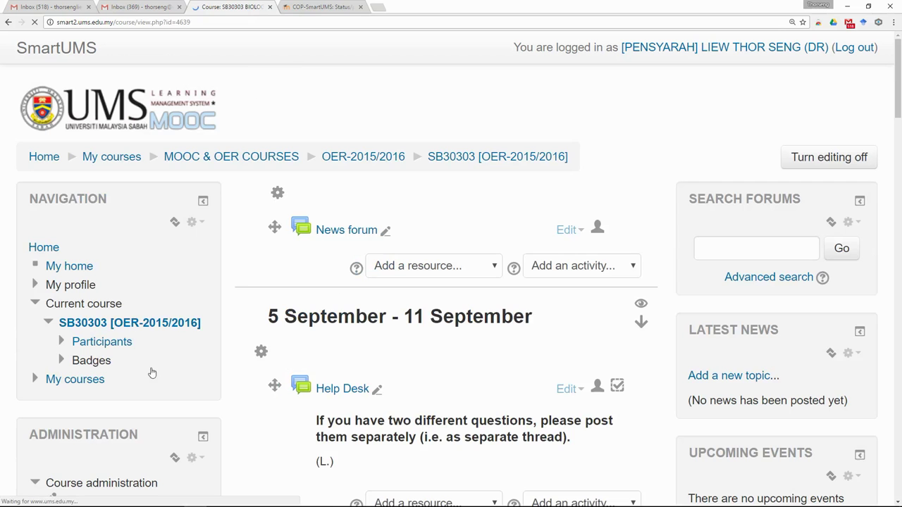
# Step: Open the activity and resource selection of the Progress Bar block and go to the Help Desk forum's monitoring settings
pyautogui.scroll(-8, 177, 382)
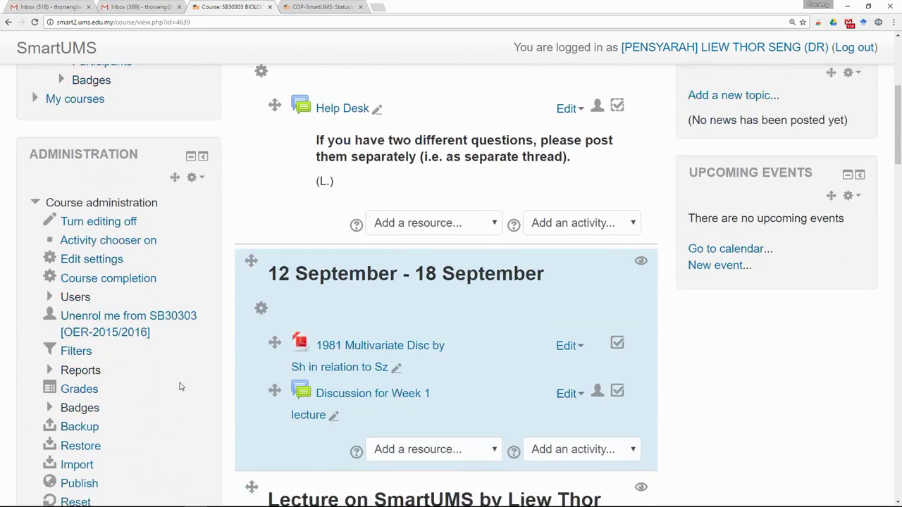
pyautogui.scroll(-4, 179, 386)
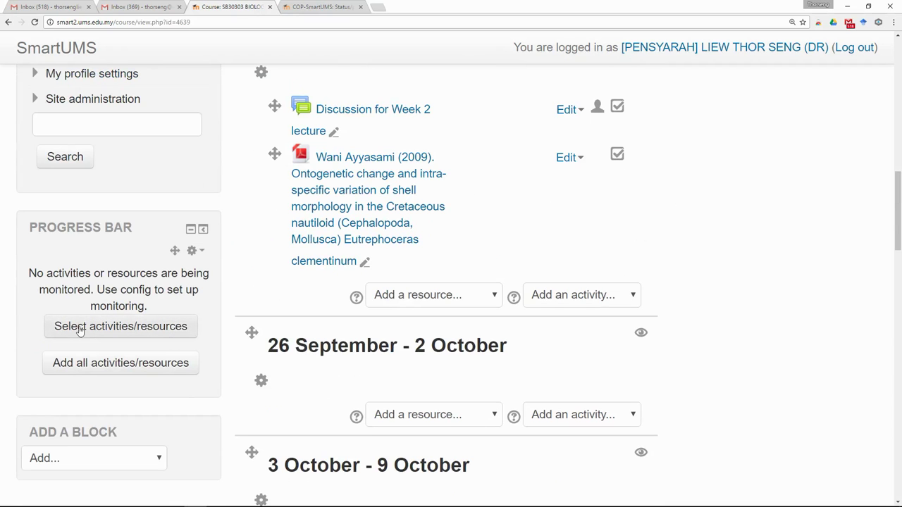
pyautogui.click(131, 329)
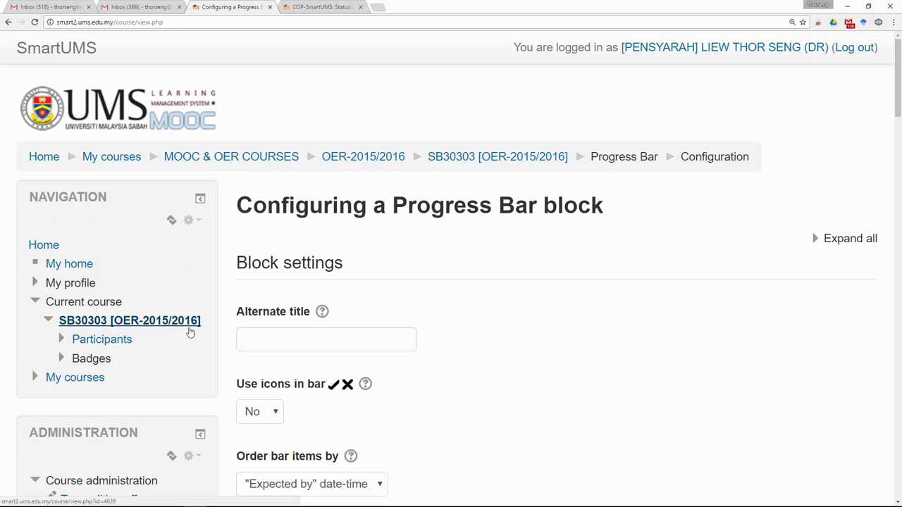
pyautogui.scroll(-7, 500, 321)
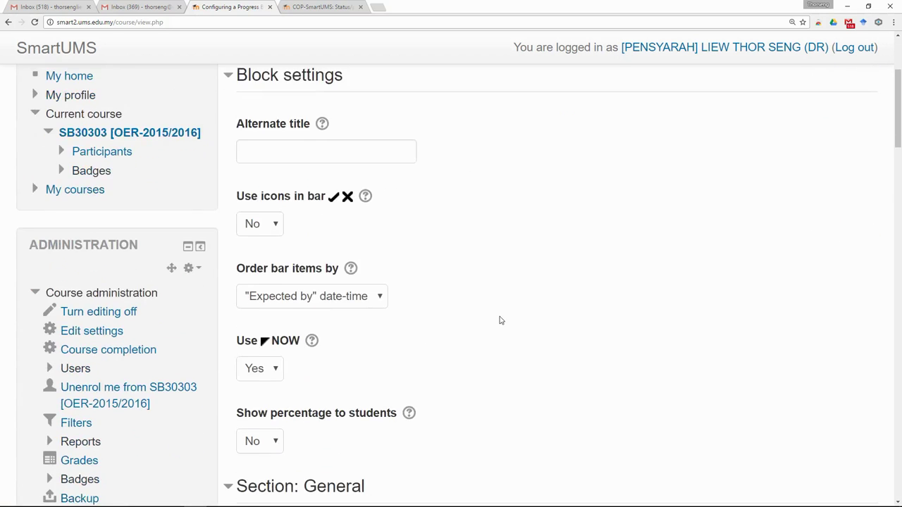
pyautogui.scroll(-5, 499, 320)
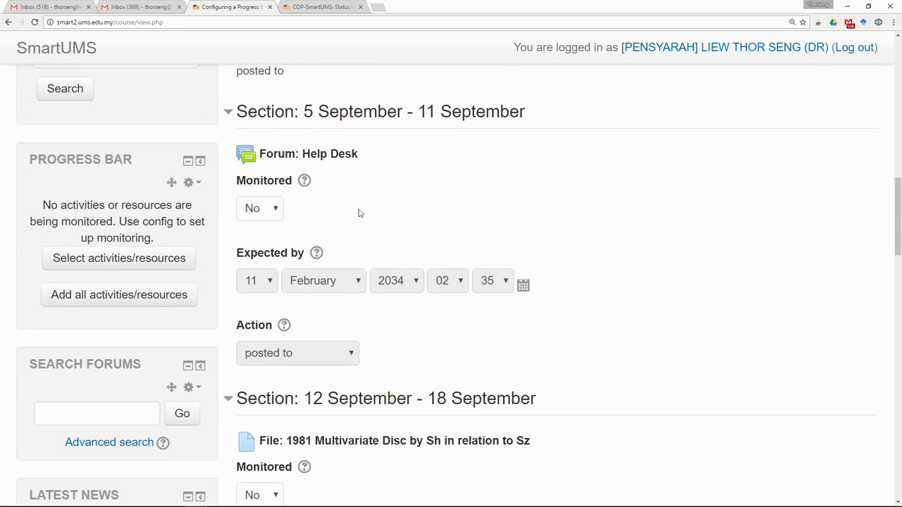
# Step: Set the file "1981 Multivariate Disc by Sh in relation to Sz" as monitored, with "viewed" as its action
pyautogui.scroll(-3, 370, 239)
pyautogui.scroll(-3, 370, 248)
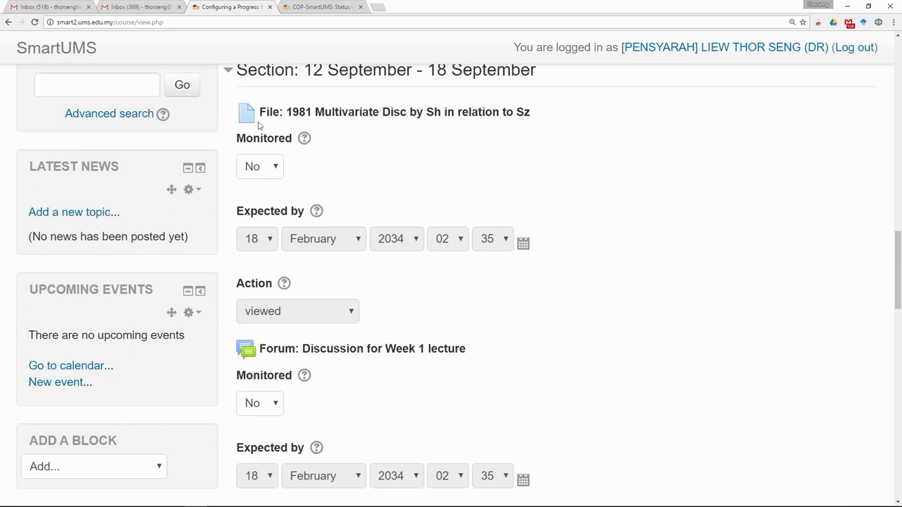
pyautogui.click(275, 174)
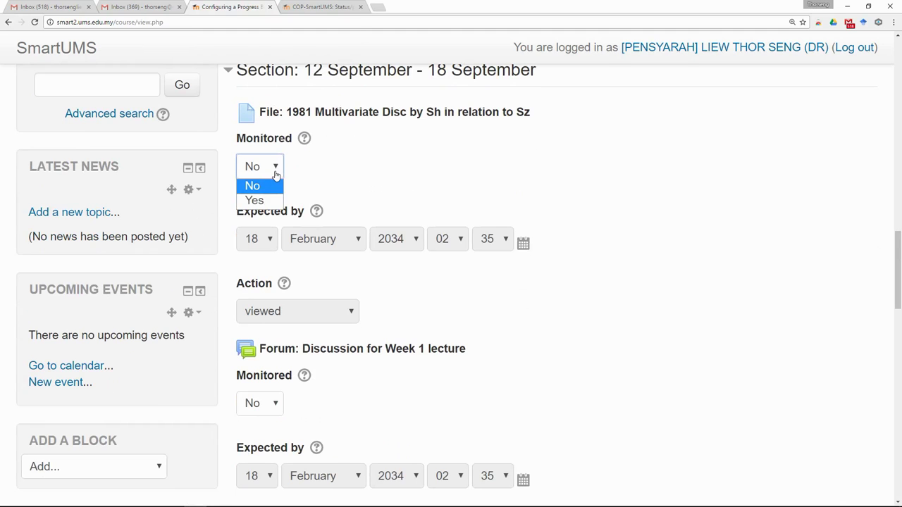
pyautogui.click(268, 201)
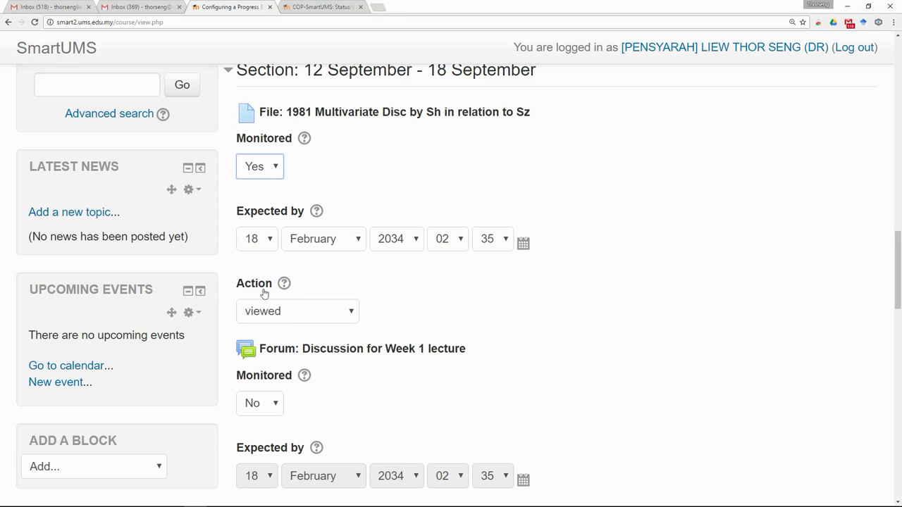
pyautogui.click(316, 314)
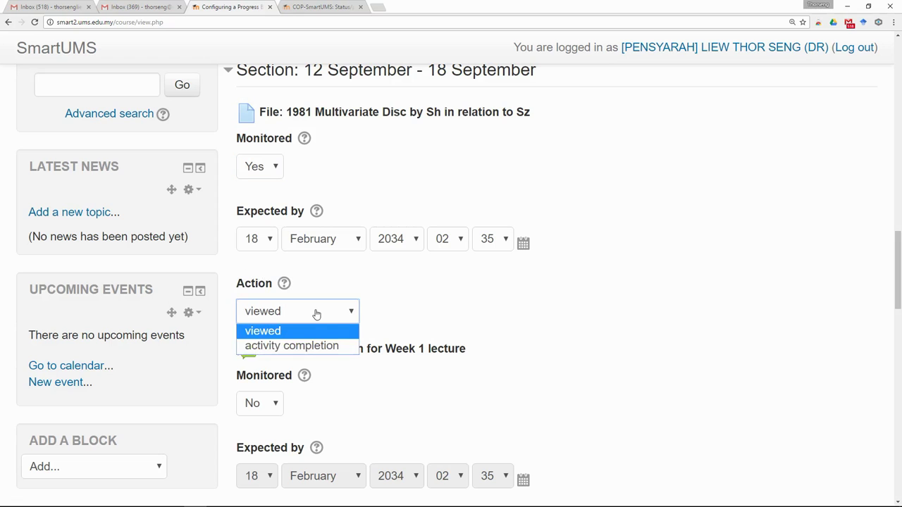
pyautogui.click(274, 337)
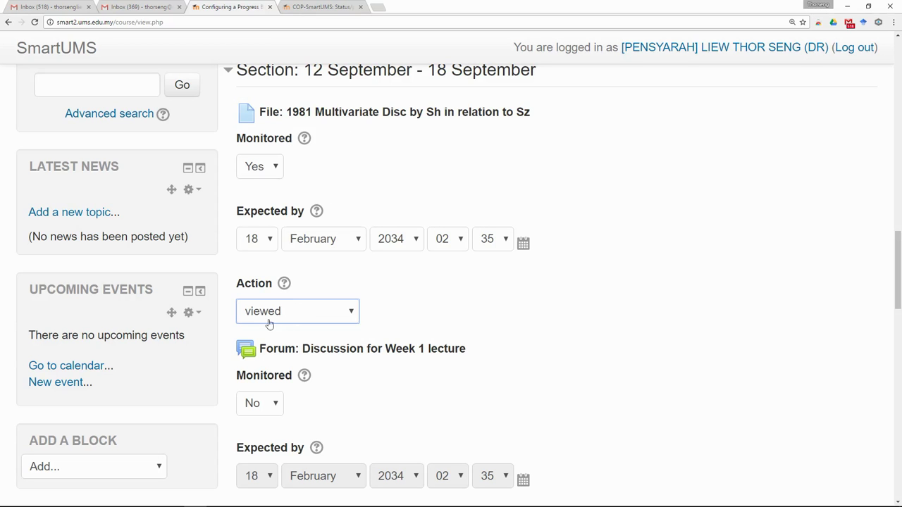
# Step: Set the file on ontogenetic change in the Cretaceous nautiloid's shell morphology as monitored, and save the Progress Bar block's changes
pyautogui.scroll(-6, 440, 313)
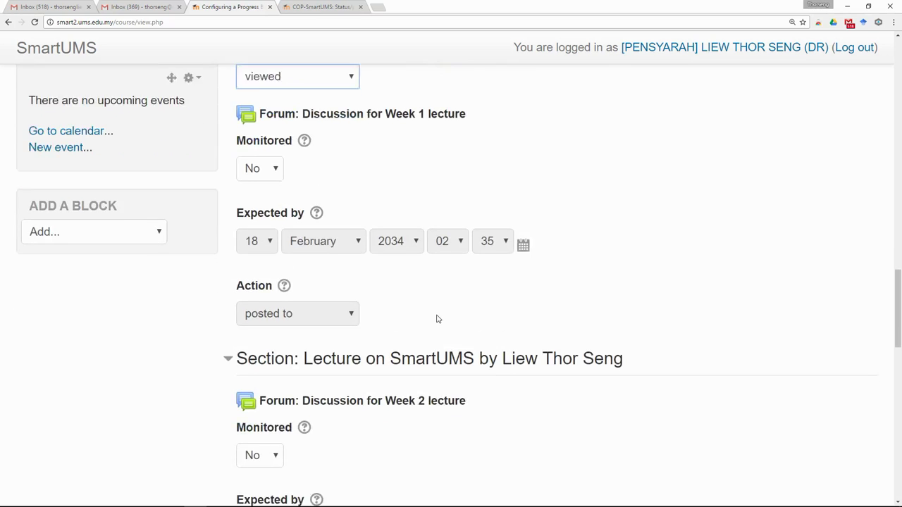
pyautogui.scroll(-5, 437, 318)
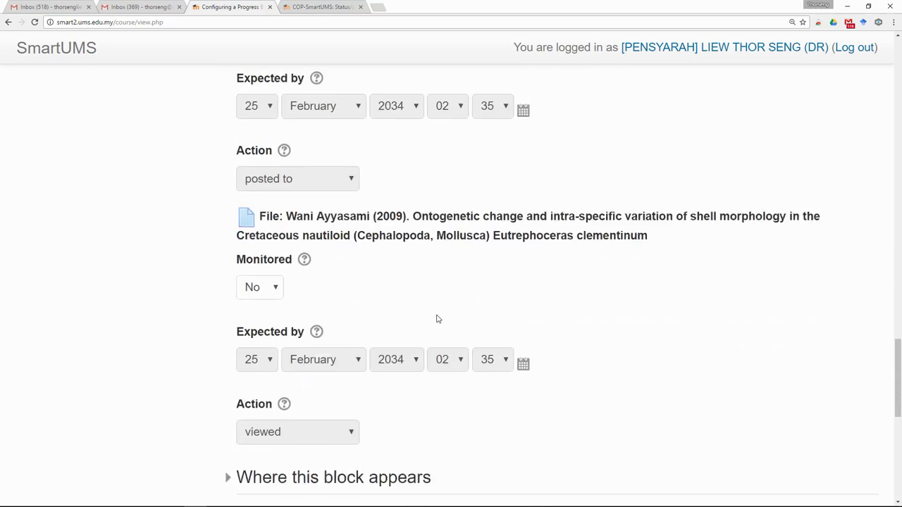
pyautogui.scroll(4, 437, 318)
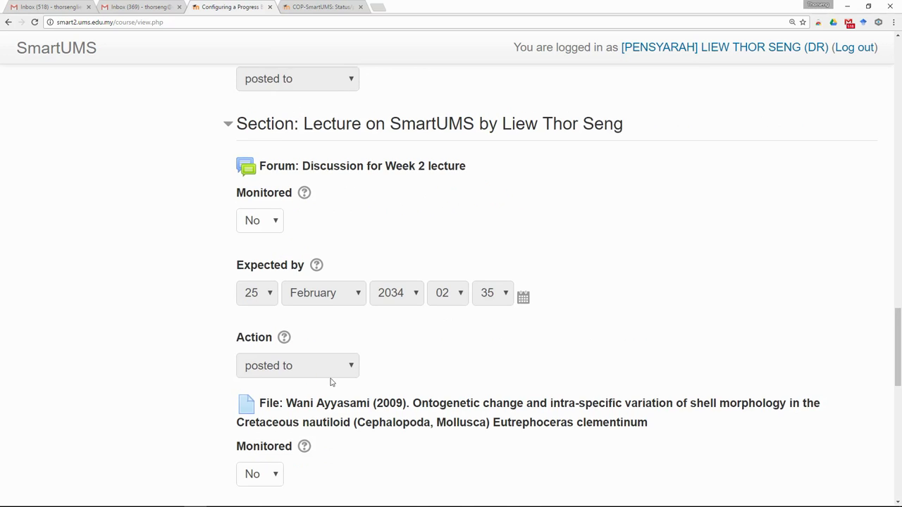
pyautogui.scroll(-2, 331, 382)
pyautogui.click(273, 382)
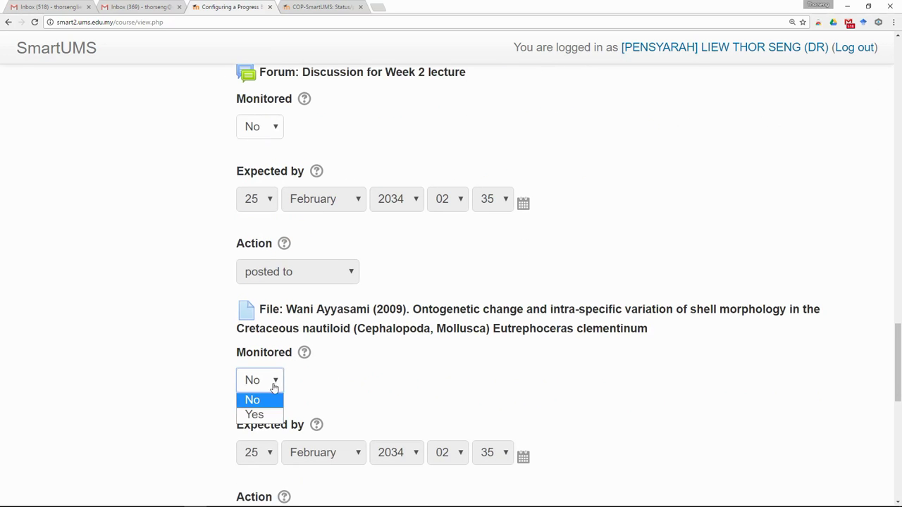
pyautogui.click(255, 415)
pyautogui.scroll(-4, 360, 394)
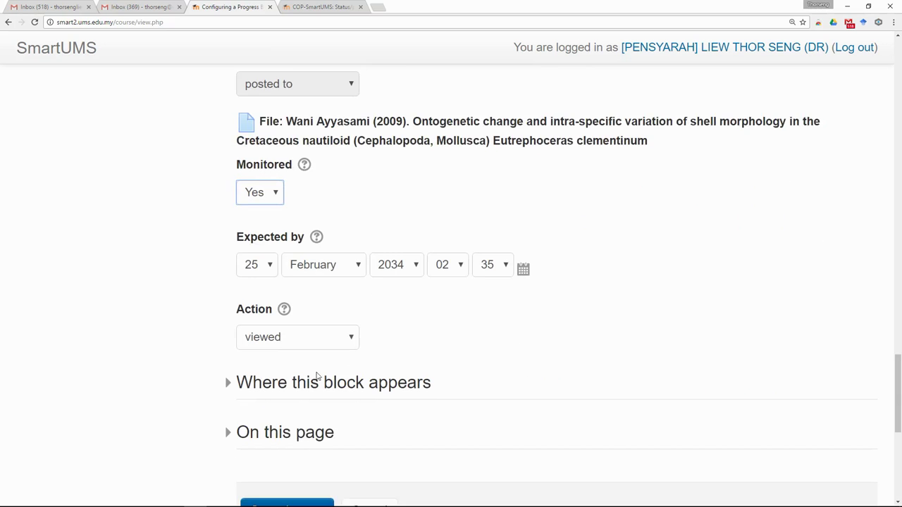
pyautogui.scroll(-2, 317, 377)
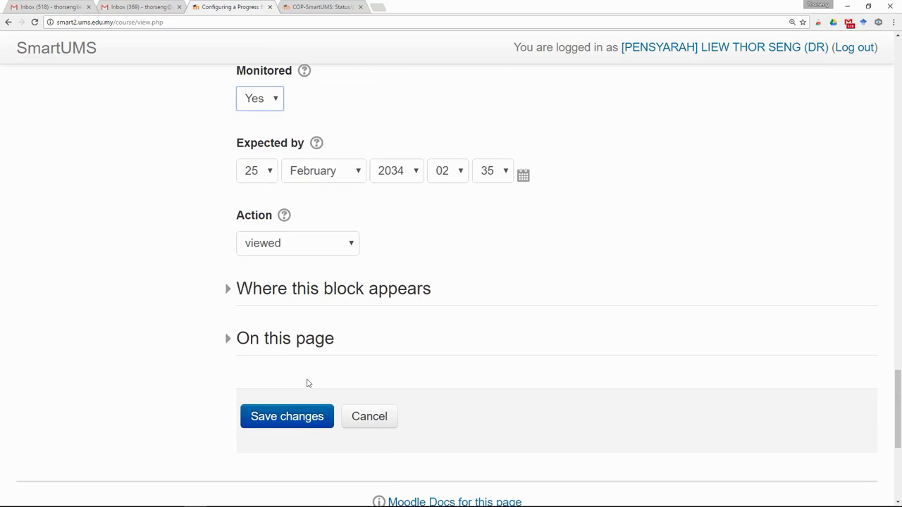
pyautogui.click(287, 416)
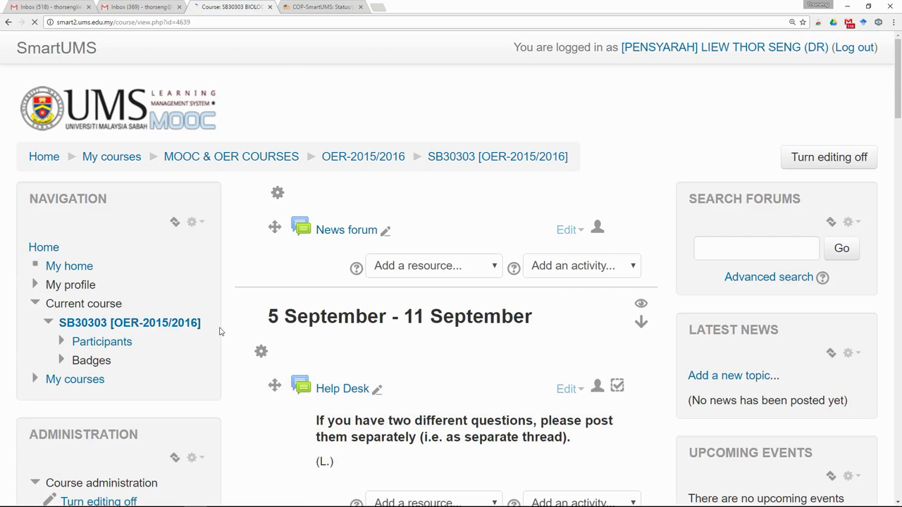
# Step: Check the details of the monitored items in the Progress Bar block on the course page
pyautogui.scroll(-6, 236, 317)
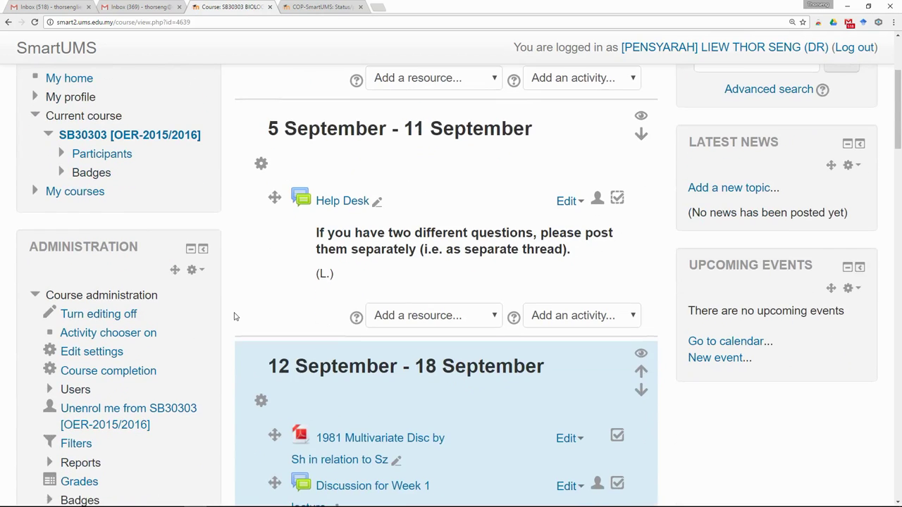
pyautogui.scroll(-4, 236, 317)
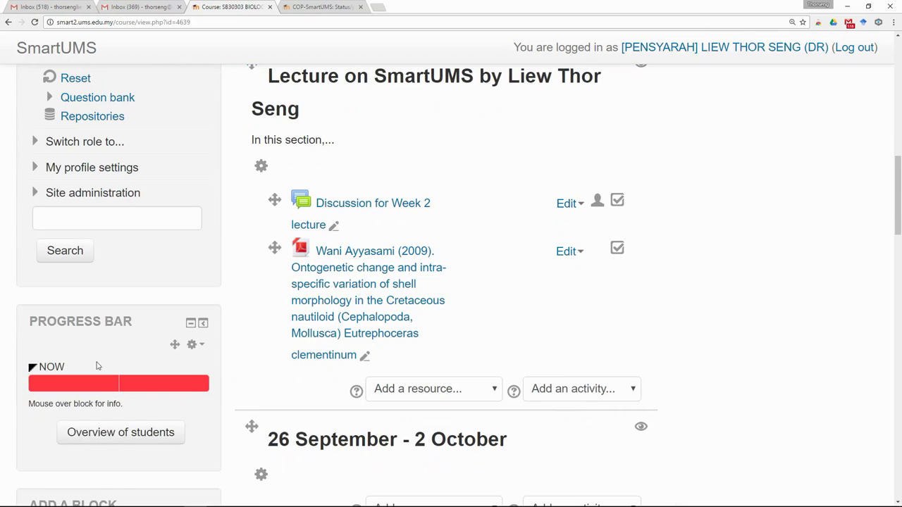
pyautogui.moveTo(90, 386)
pyautogui.moveTo(177, 384)
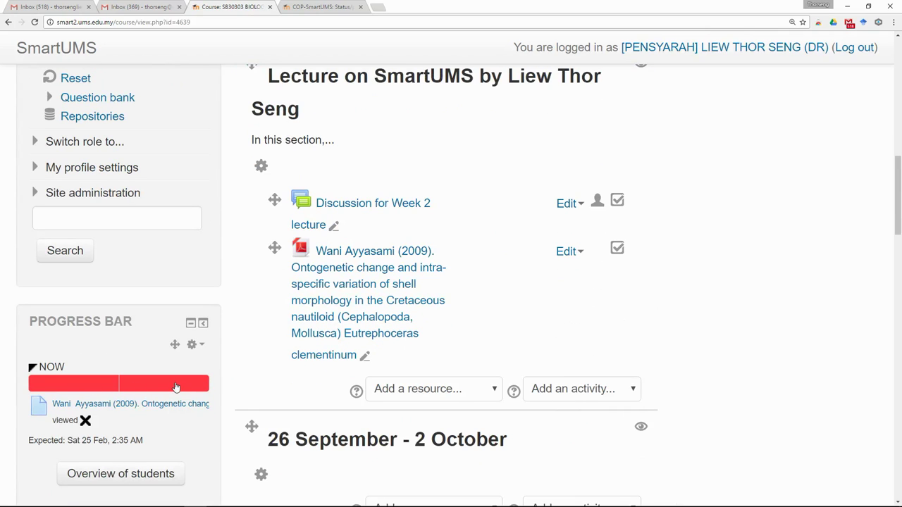
# Step: Open the Progress Bar block's overview of students and examine the student's progress on the first monitored file
pyautogui.scroll(-2, 248, 431)
pyautogui.click(124, 342)
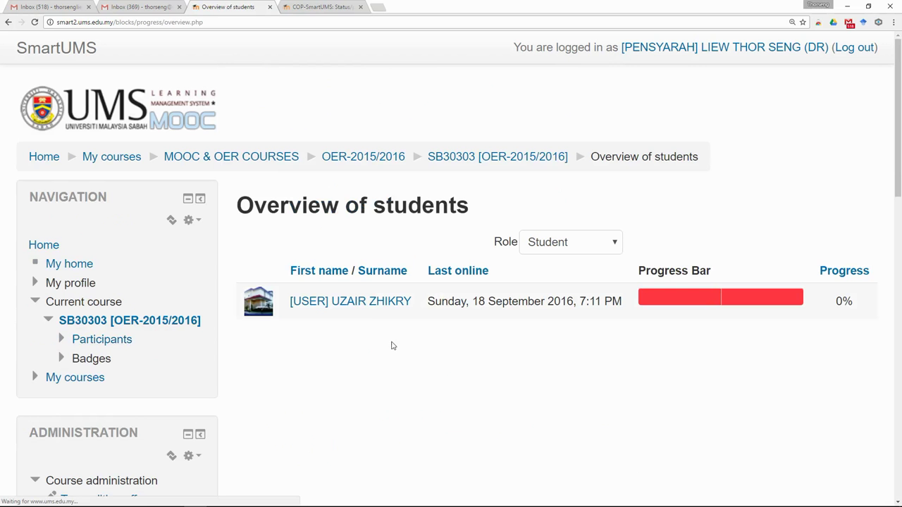
pyautogui.moveTo(690, 298)
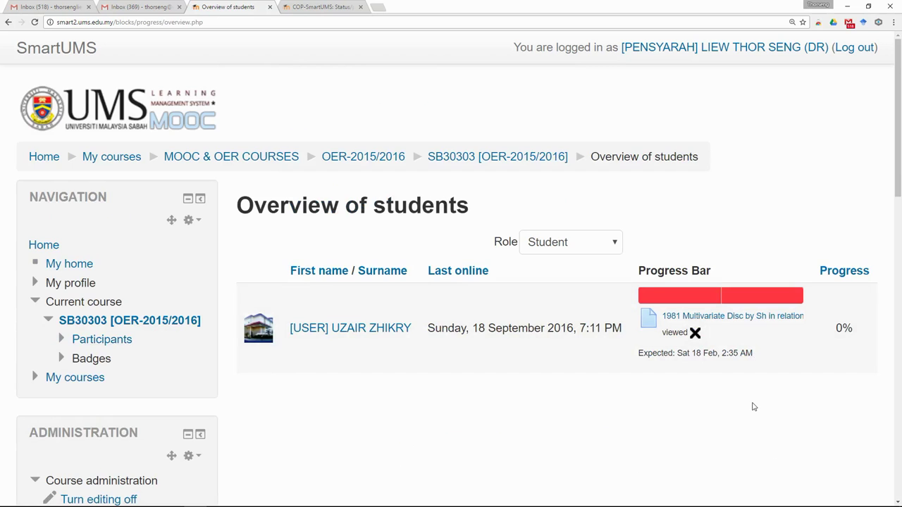
pyautogui.scroll(-1, 753, 407)
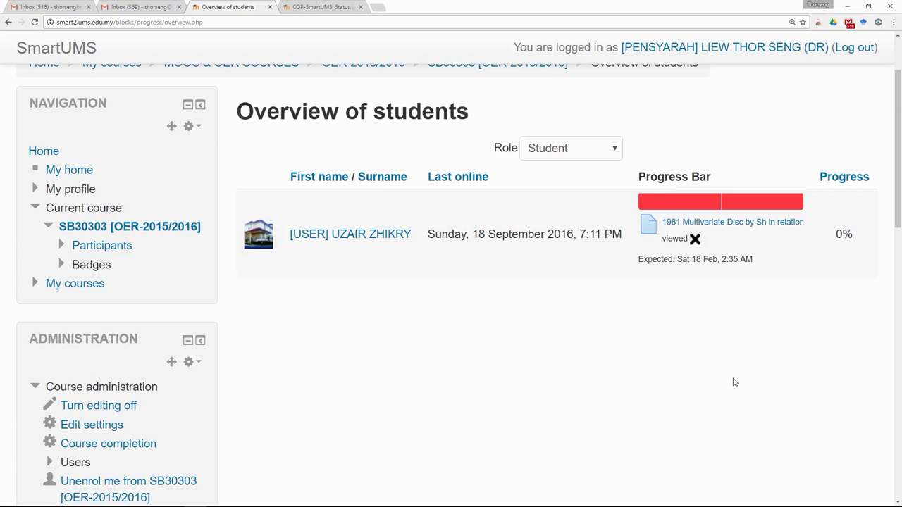
pyautogui.scroll(-6, 733, 382)
pyautogui.scroll(7, 733, 382)
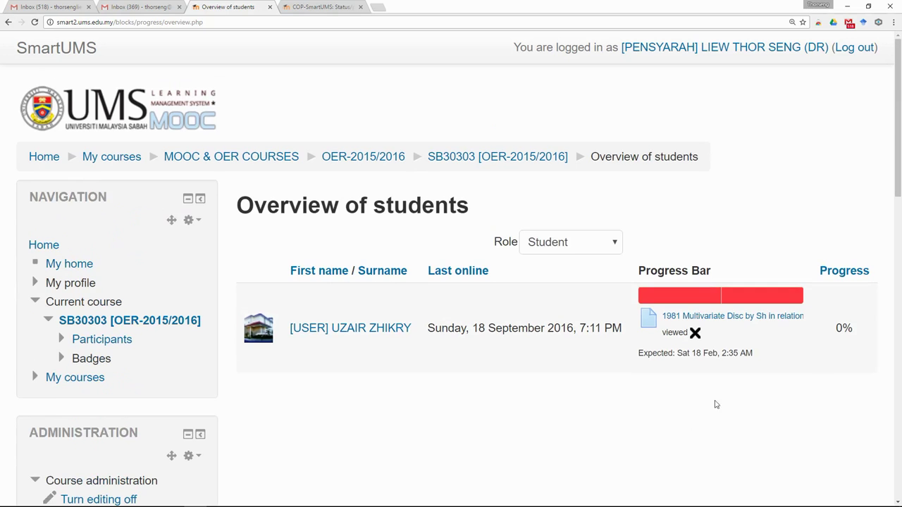
pyautogui.scroll(-1, 670, 453)
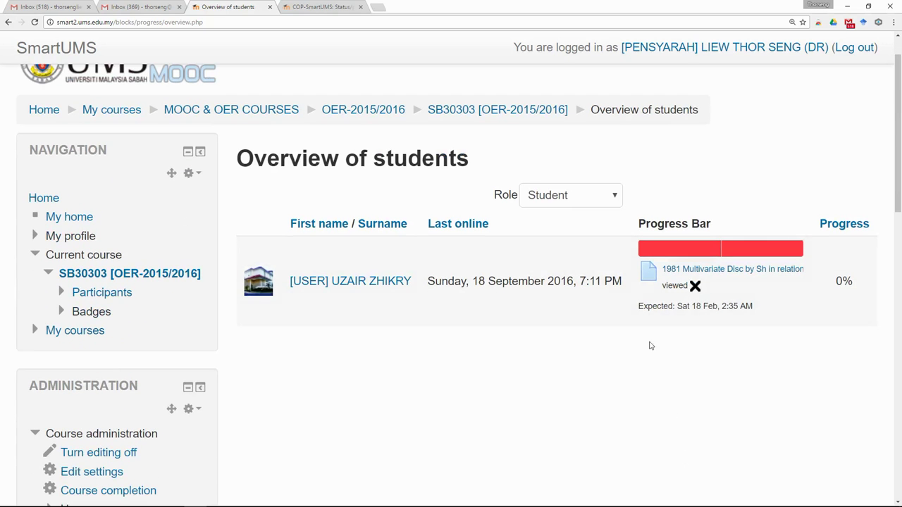
pyautogui.scroll(-10, 346, 379)
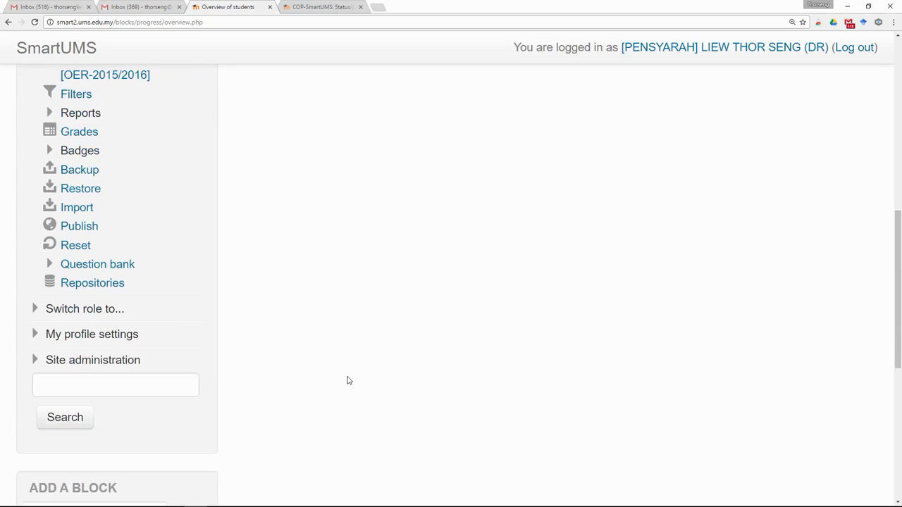
pyautogui.scroll(11, 347, 381)
# Step: Return to the SB30303 course page and open the configuration of the Progress Bar block
pyautogui.click(517, 162)
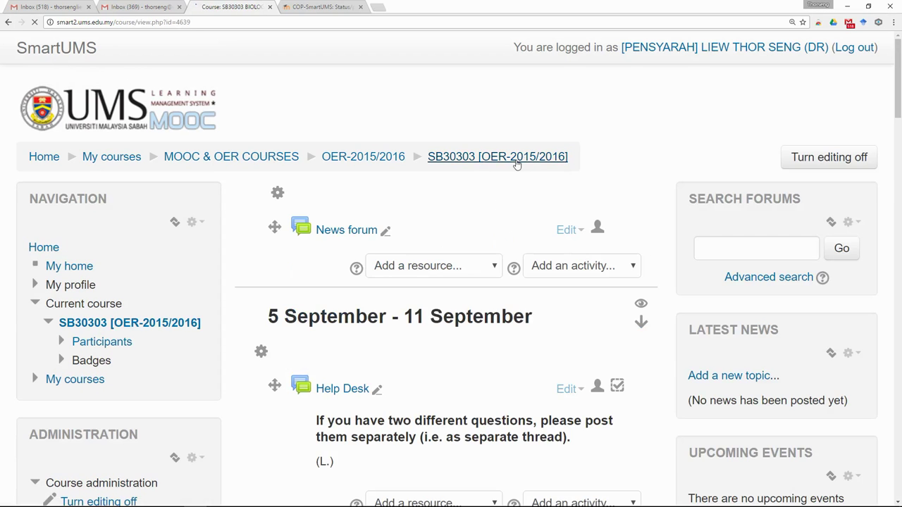
pyautogui.scroll(-7, 426, 350)
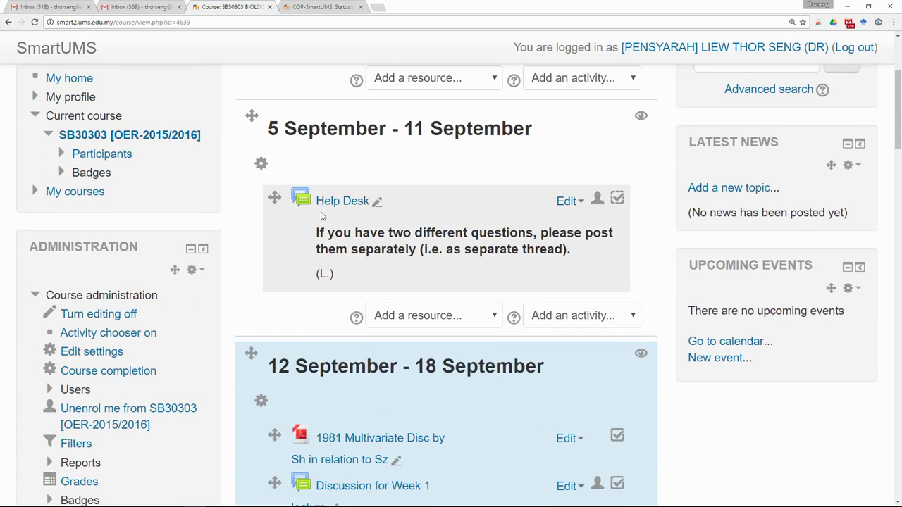
pyautogui.scroll(-6, 255, 290)
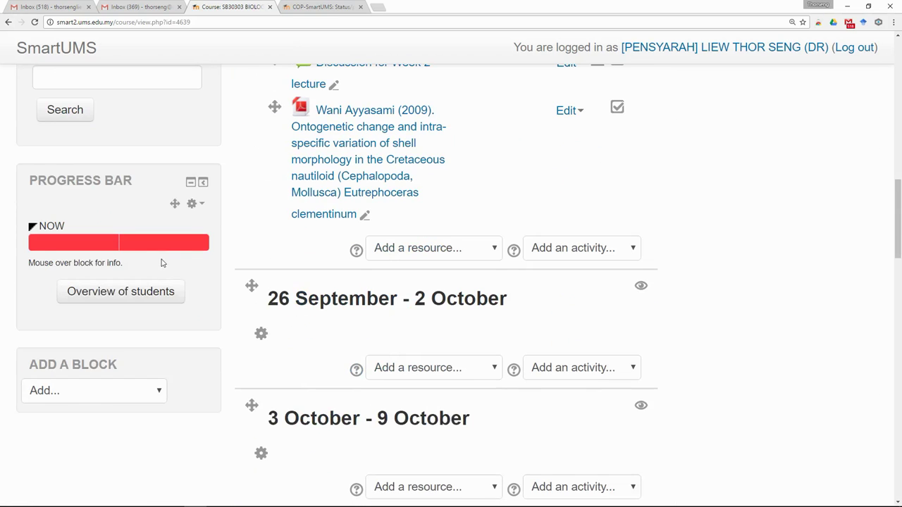
pyautogui.moveTo(188, 229)
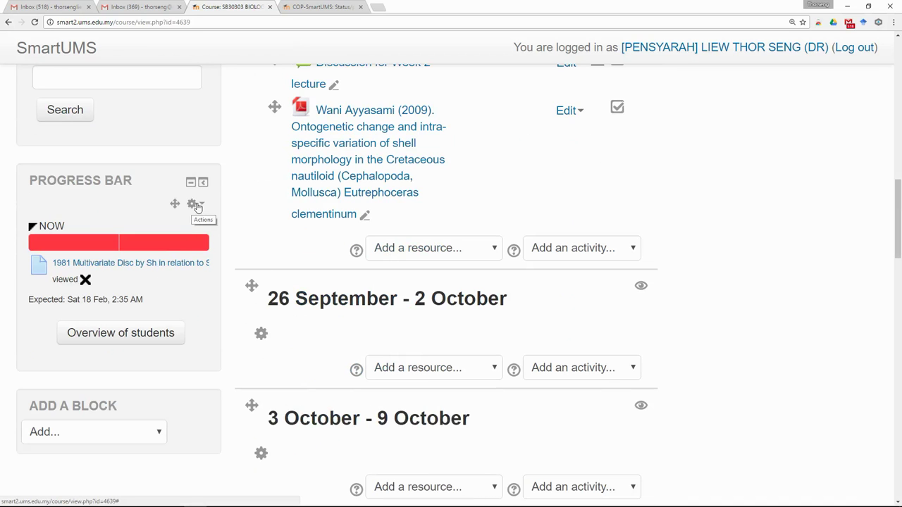
pyautogui.click(196, 205)
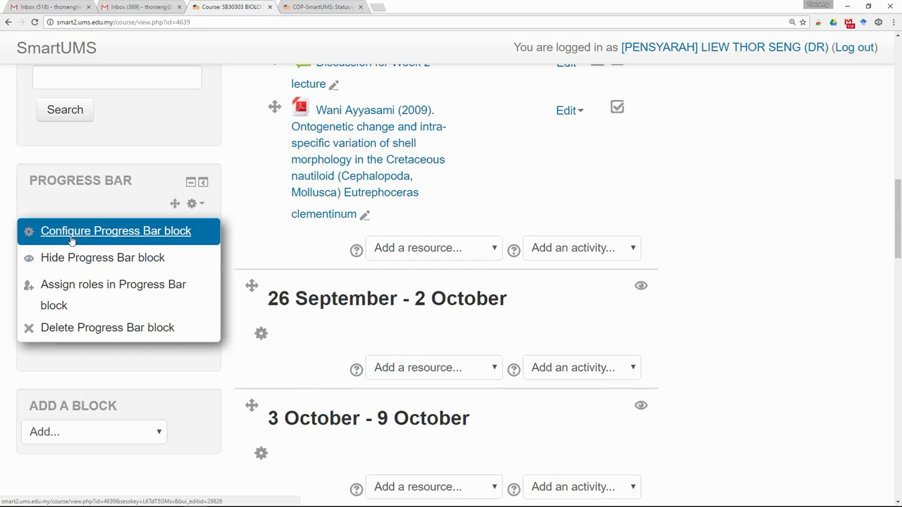
pyautogui.click(145, 233)
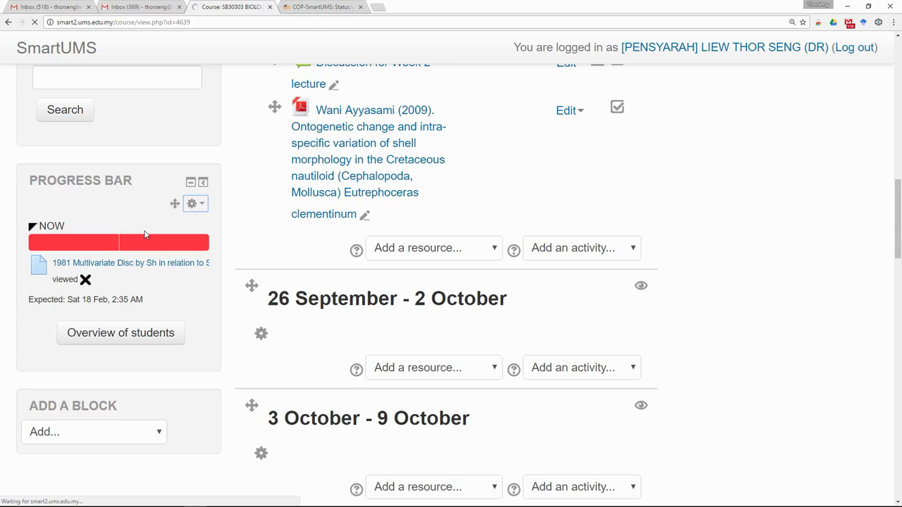
# Step: Set the Help Desk forum in the 5 September - 11 September section as monitored, with "posted to" as its action
pyautogui.scroll(-1, 415, 261)
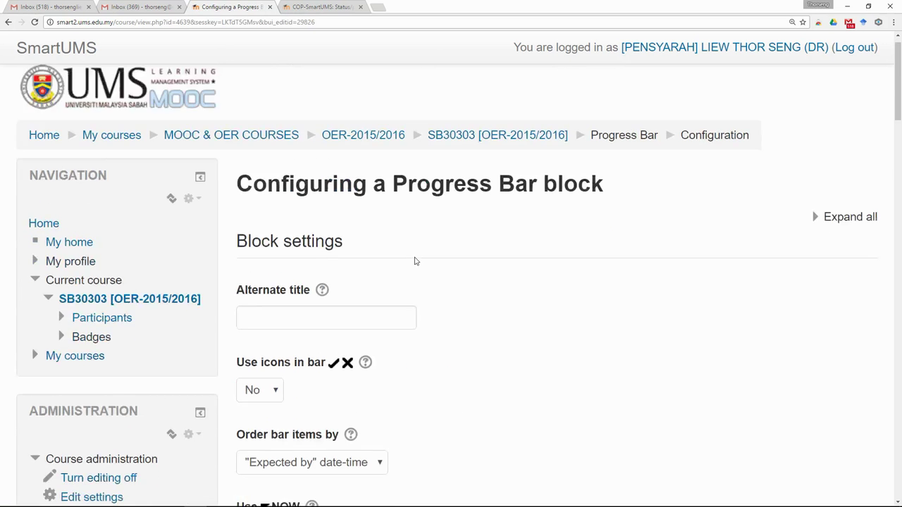
pyautogui.scroll(-4, 415, 262)
pyautogui.scroll(-2, 415, 298)
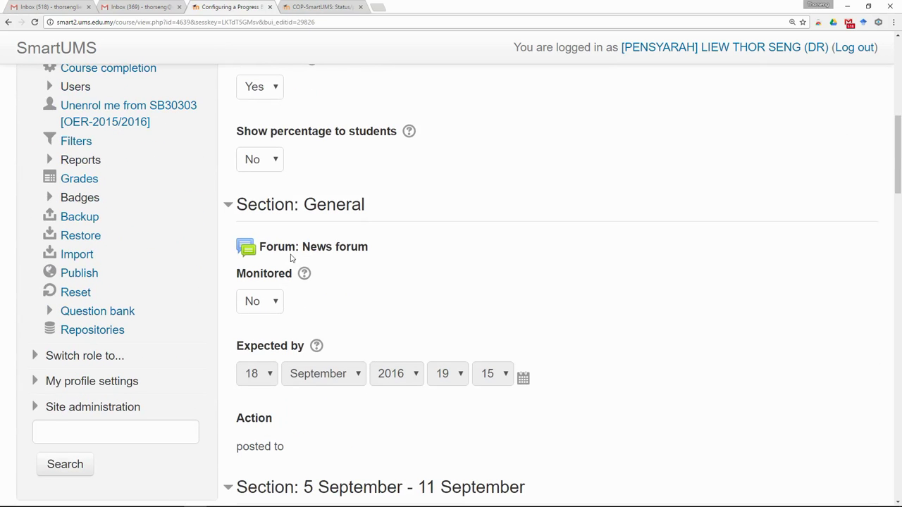
pyautogui.scroll(-5, 348, 322)
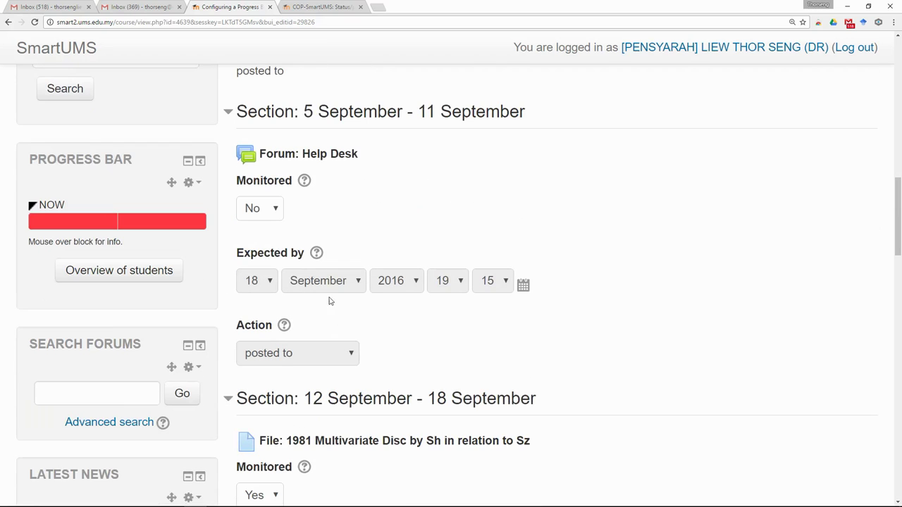
pyautogui.click(271, 211)
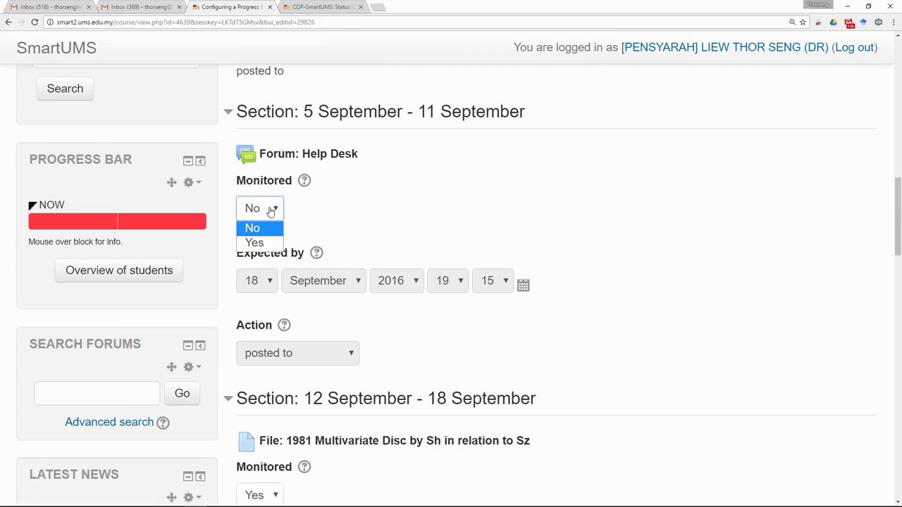
pyautogui.click(264, 243)
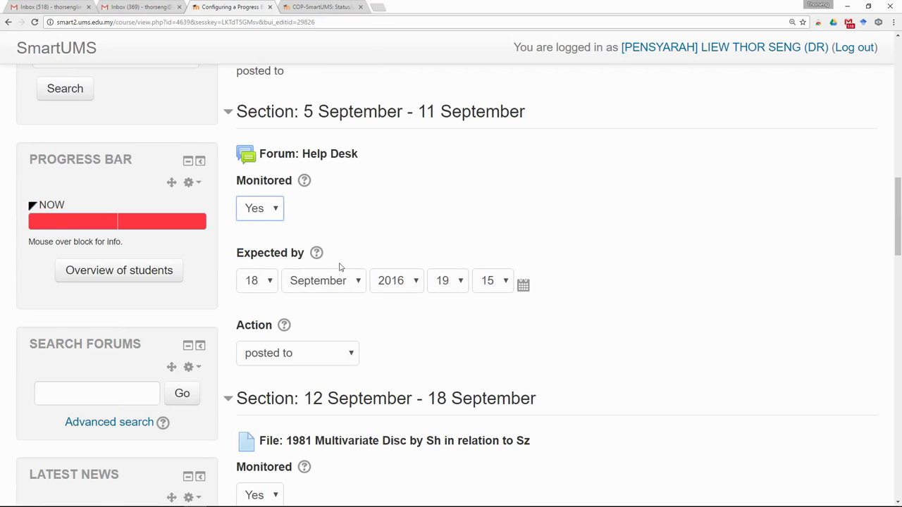
pyautogui.scroll(-2, 340, 267)
pyautogui.click(310, 219)
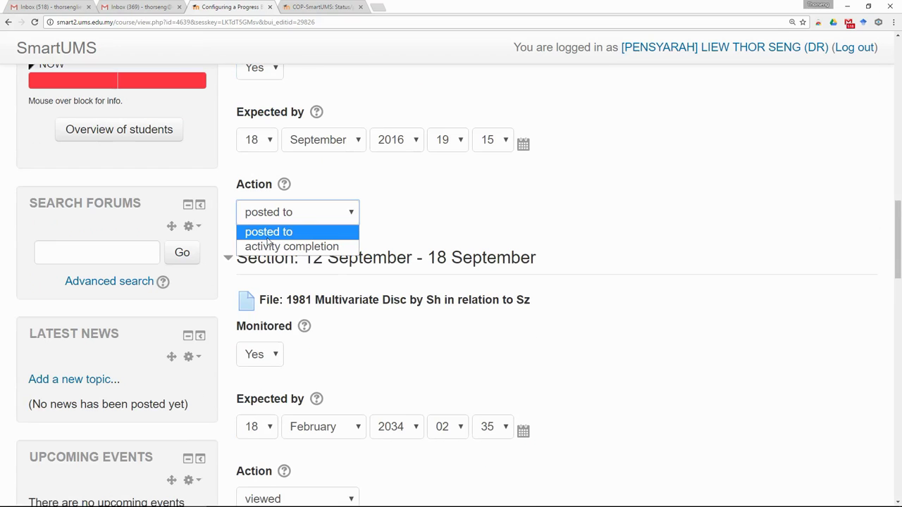
pyautogui.click(287, 233)
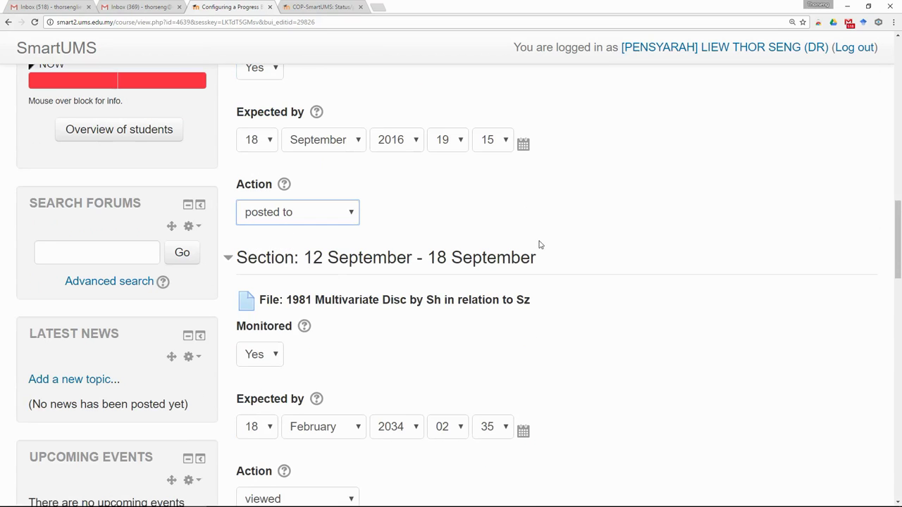
# Step: Save the changed configuration of the Progress Bar block
pyautogui.scroll(-8, 524, 261)
pyautogui.scroll(-8, 523, 260)
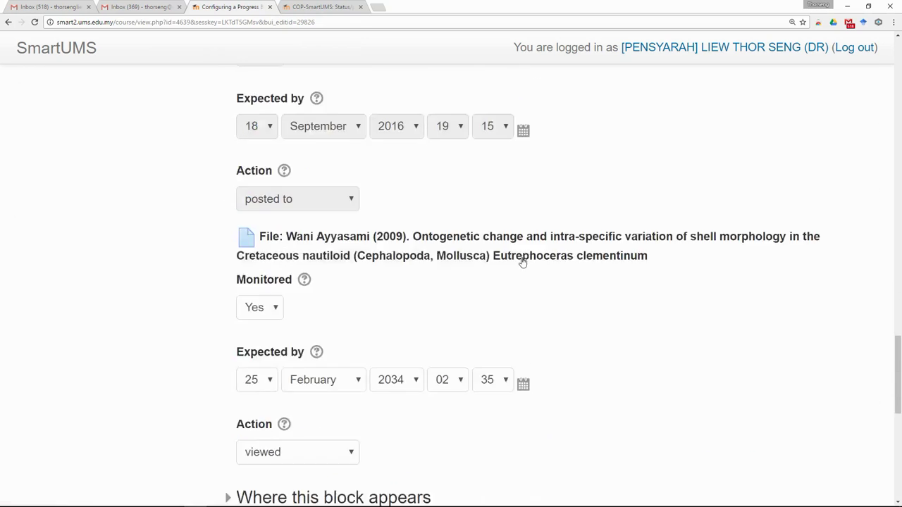
pyautogui.click(279, 276)
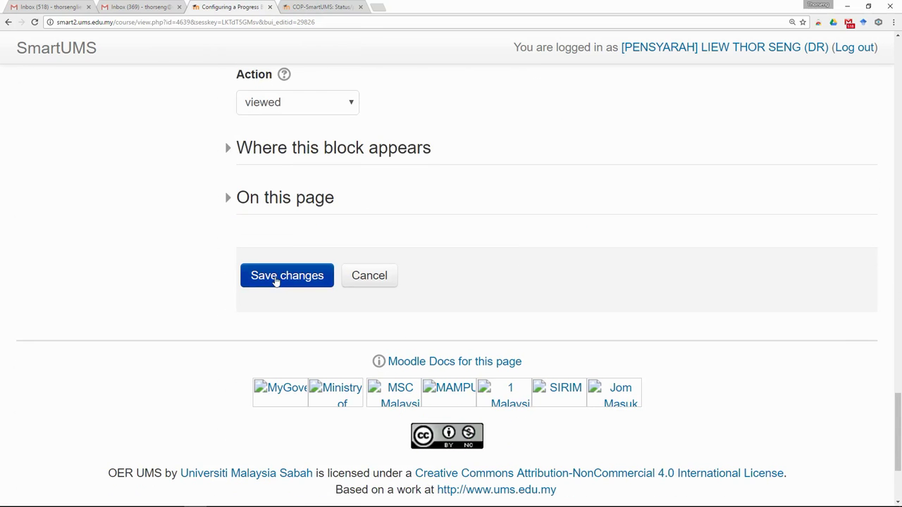
pyautogui.click(275, 278)
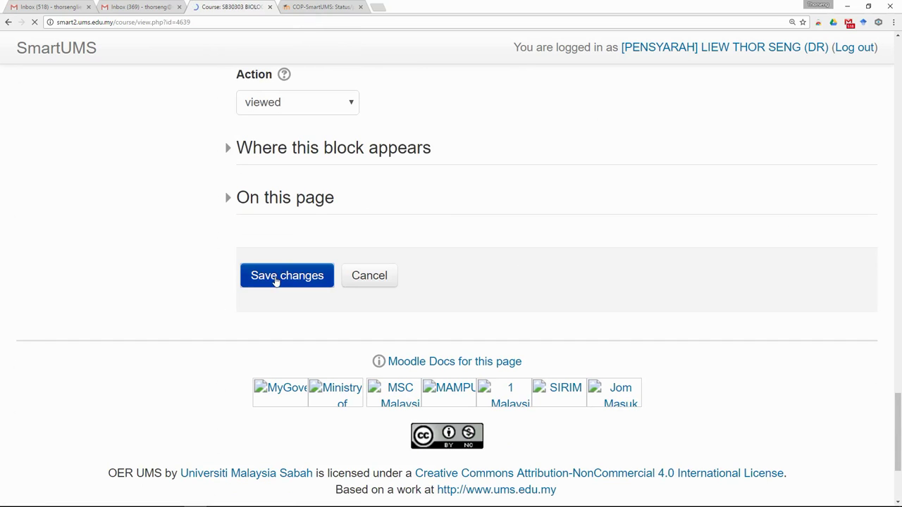
# Step: Check the expected dates and status of the two monitored files in the course page's Progress Bar block
pyautogui.scroll(-10, 259, 279)
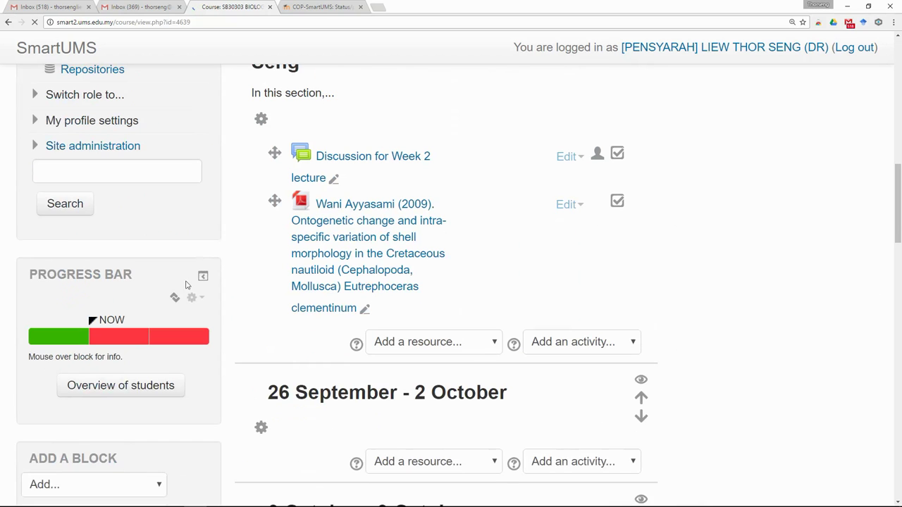
pyautogui.moveTo(89, 341)
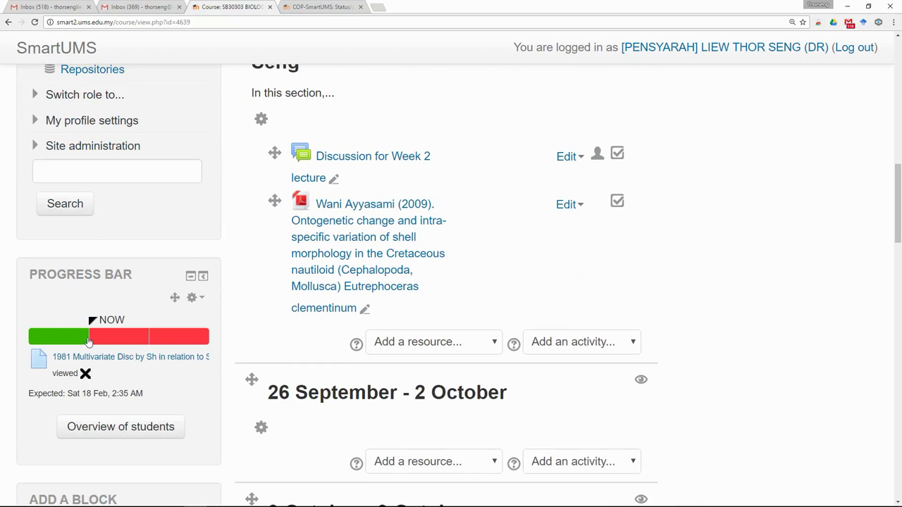
pyautogui.moveTo(179, 347)
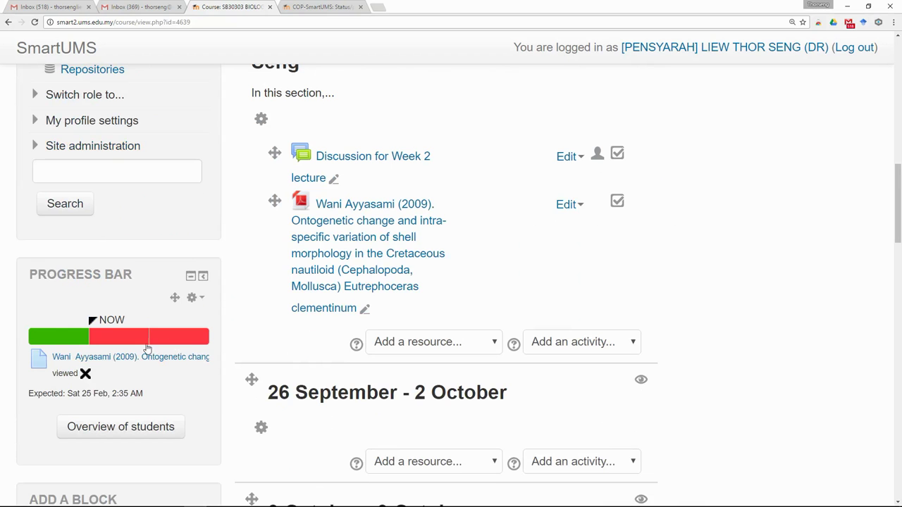
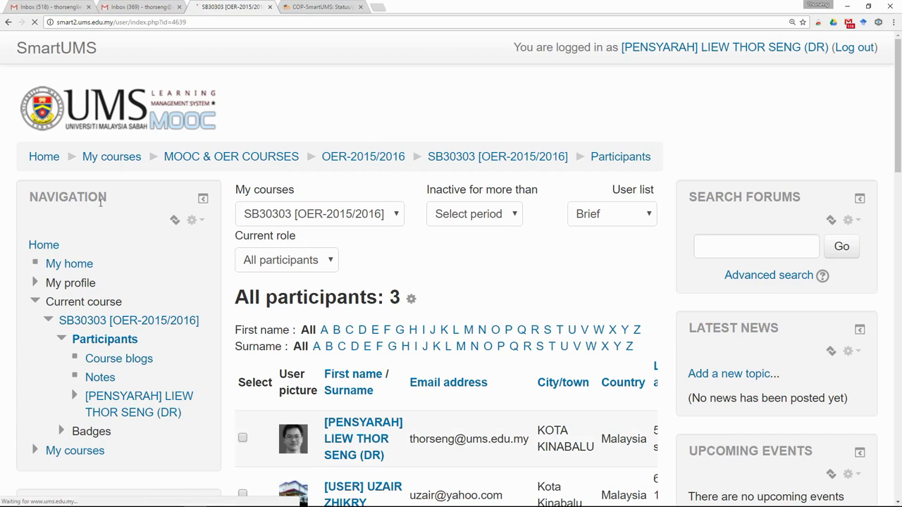
# Step: Open the student's profile from the SB30303 participants list and review its details
pyautogui.scroll(-3, 418, 275)
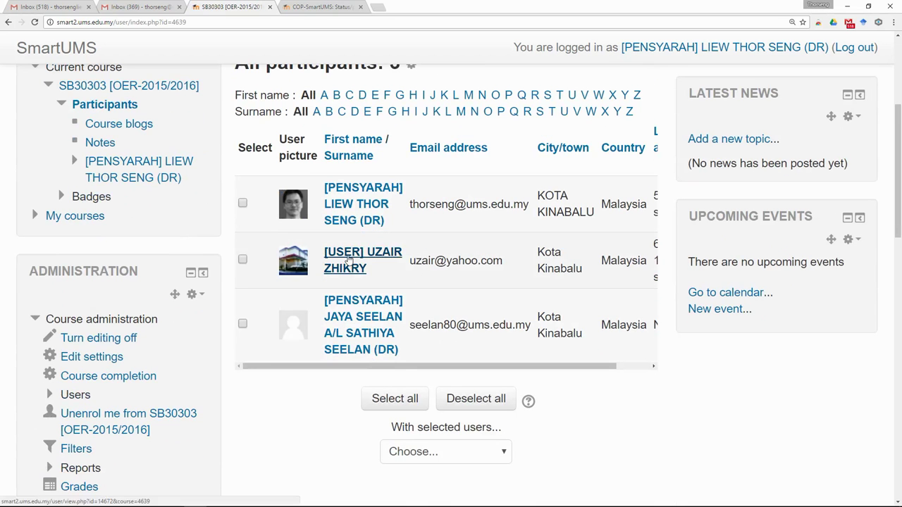
pyautogui.click(348, 259)
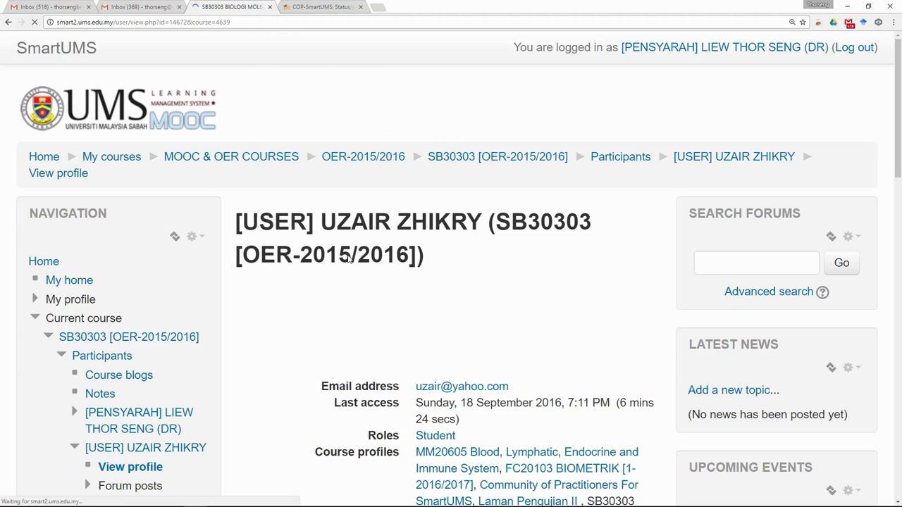
pyautogui.scroll(-3, 348, 255)
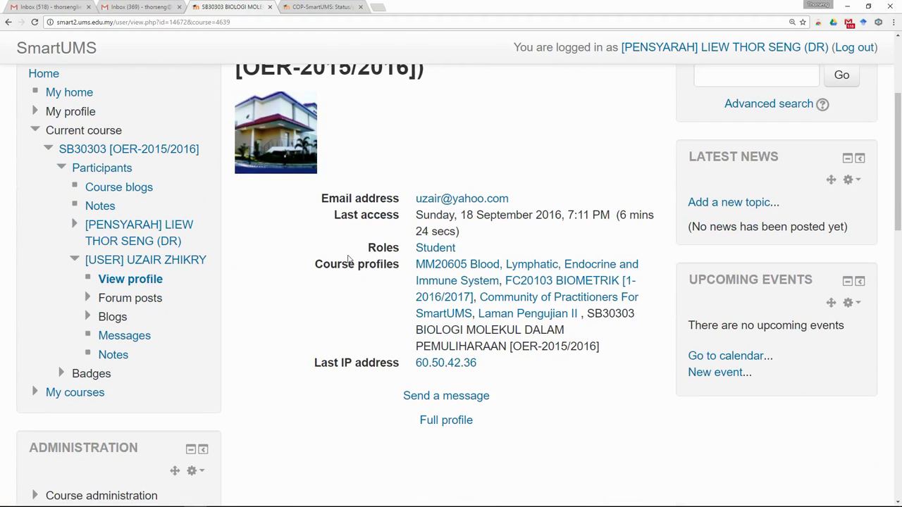
pyautogui.scroll(-3, 348, 259)
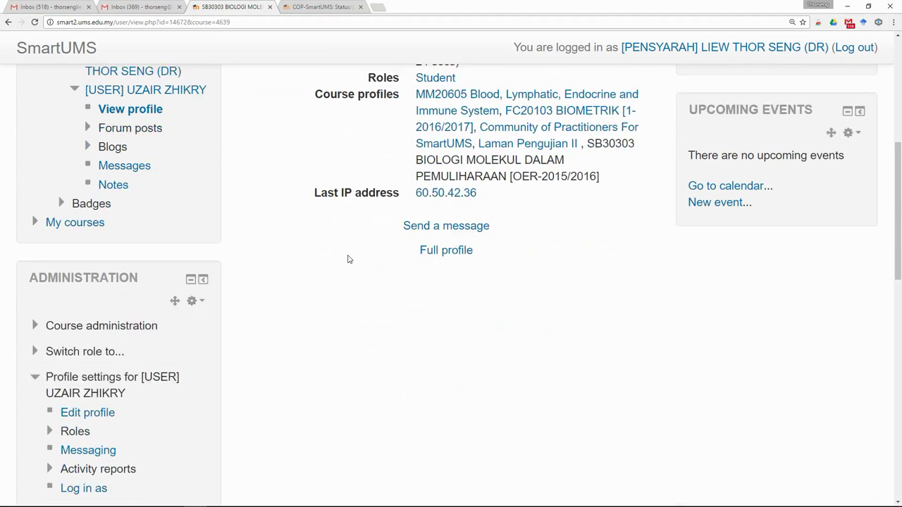
pyautogui.scroll(-2, 348, 259)
pyautogui.scroll(5, 348, 259)
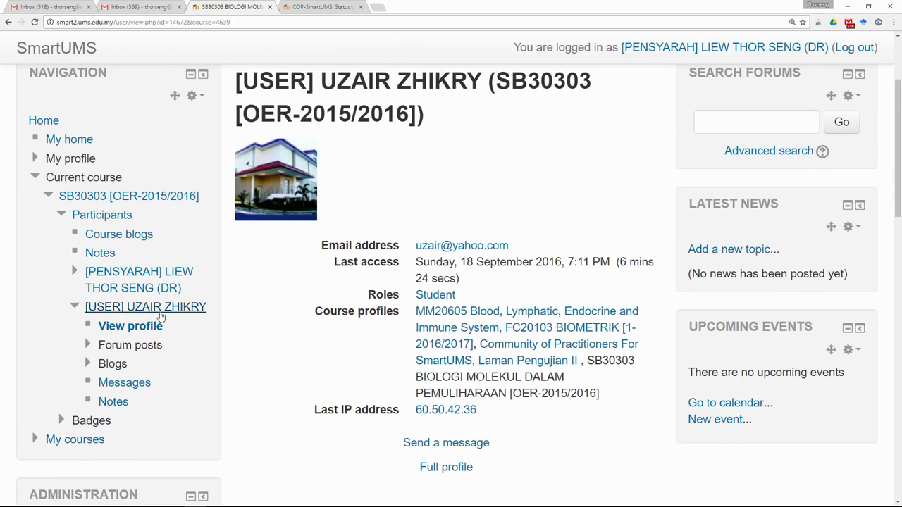
# Step: Expand the activity reports under the student's profile settings to show the available report types
pyautogui.scroll(-2, 196, 399)
pyautogui.scroll(-4, 196, 398)
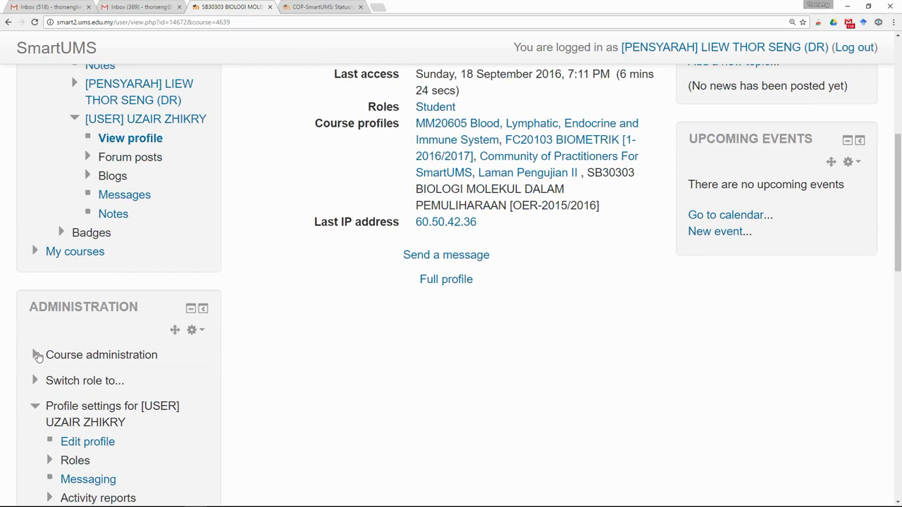
pyautogui.click(40, 355)
pyautogui.scroll(-4, 49, 356)
pyautogui.scroll(-4, 51, 357)
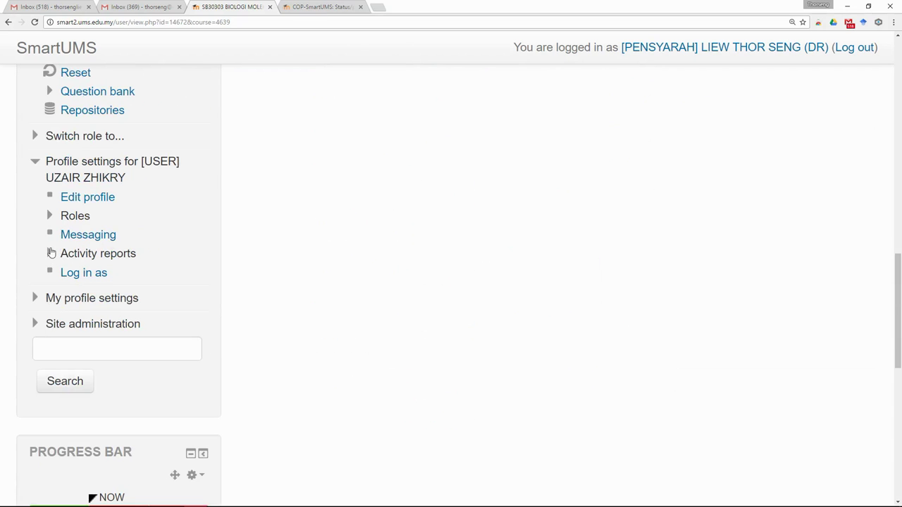
pyautogui.scroll(6, 49, 255)
pyautogui.click(37, 221)
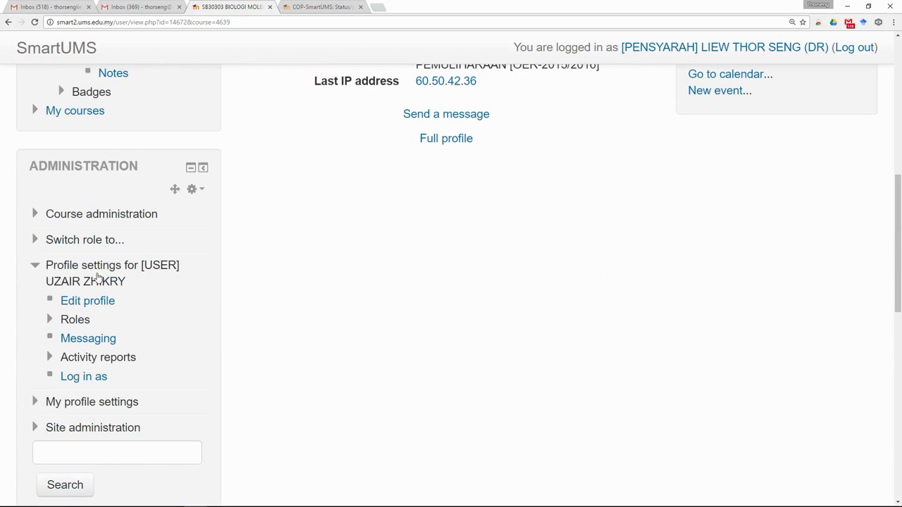
pyautogui.click(50, 359)
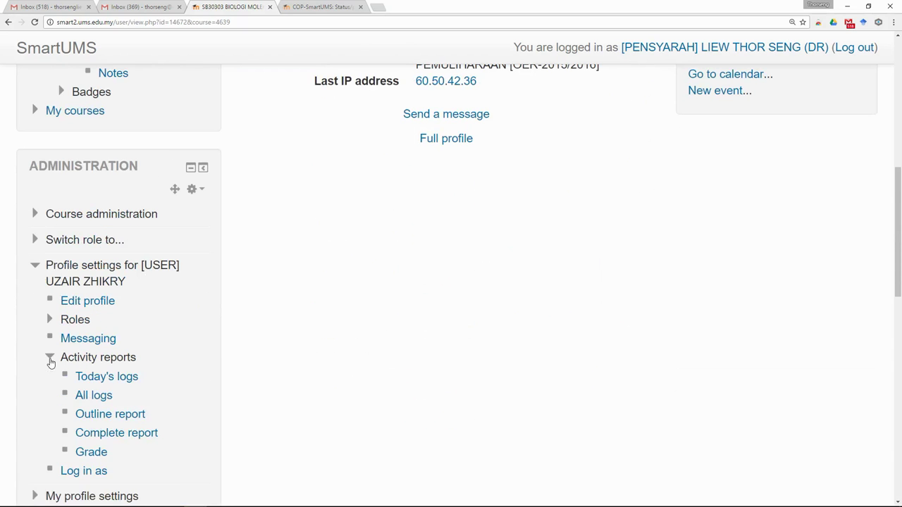
pyautogui.scroll(-2, 162, 356)
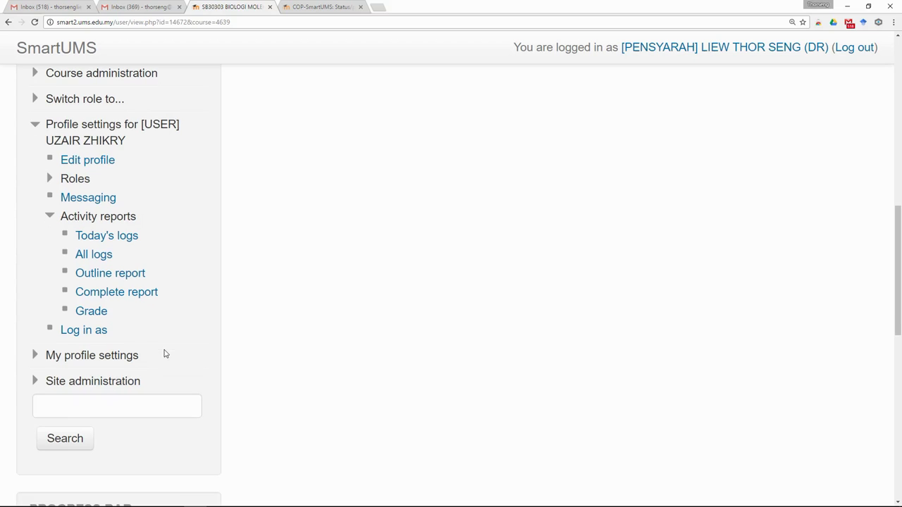
# Step: Open the student's Today's logs report in a new browser tab and examine the hourly hits and logged events
pyautogui.rightClick(117, 241)
pyautogui.click(130, 244)
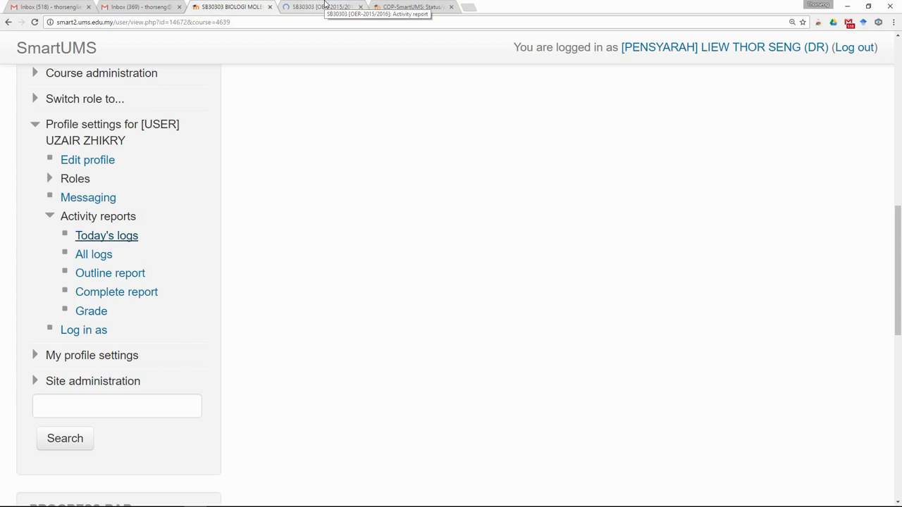
pyautogui.click(324, 6)
pyautogui.scroll(-4, 708, 297)
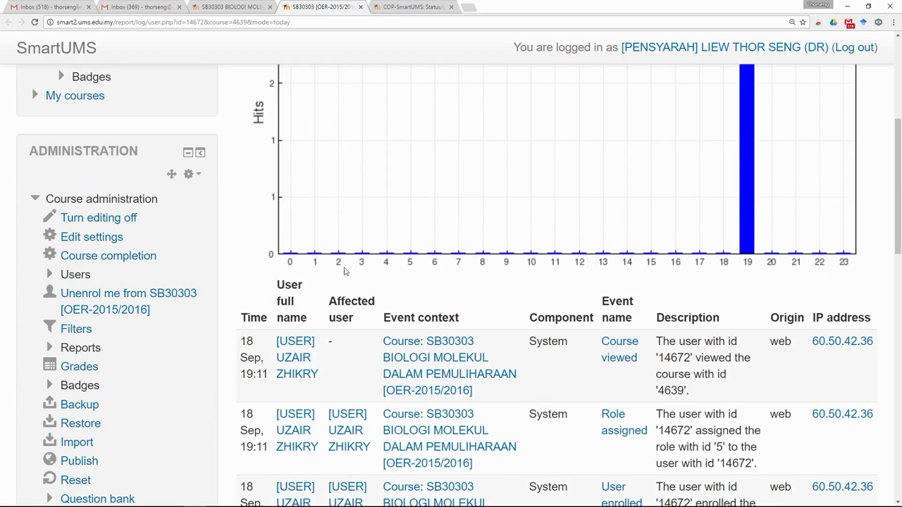
# Step: Open the student's All logs report in a new browser tab and compare its hits and events with today's logs
pyautogui.click(239, 7)
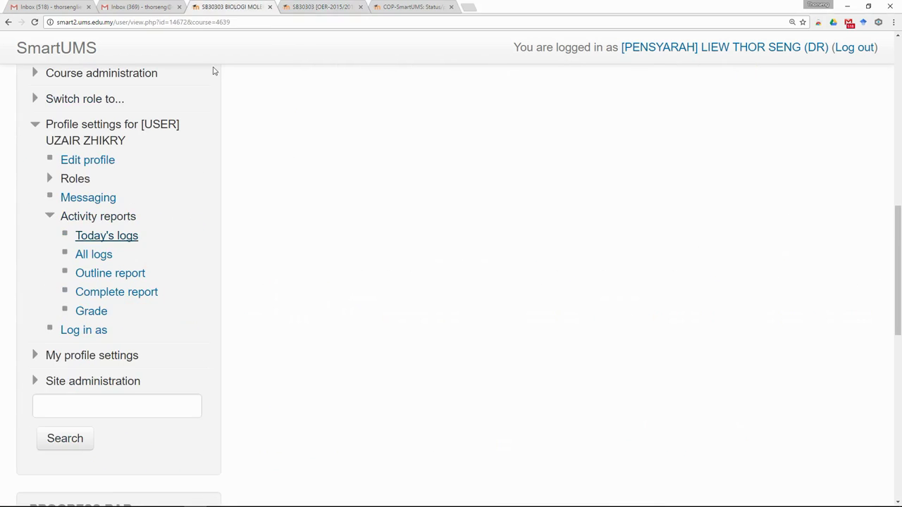
pyautogui.rightClick(94, 256)
pyautogui.click(116, 266)
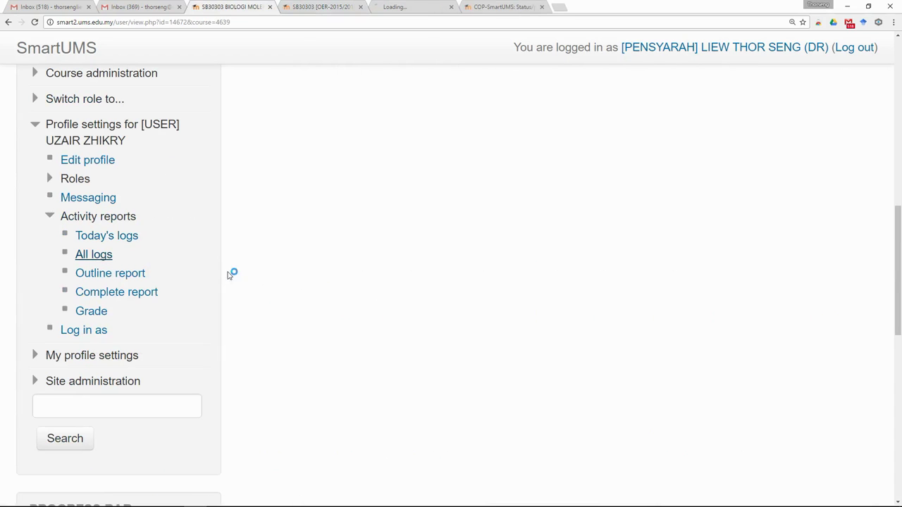
pyautogui.click(421, 8)
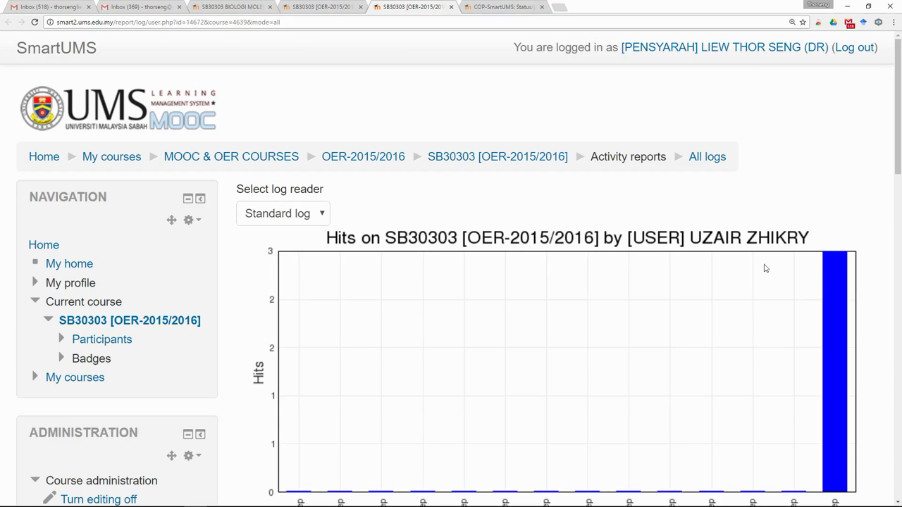
pyautogui.scroll(-3, 815, 258)
pyautogui.scroll(-5, 818, 290)
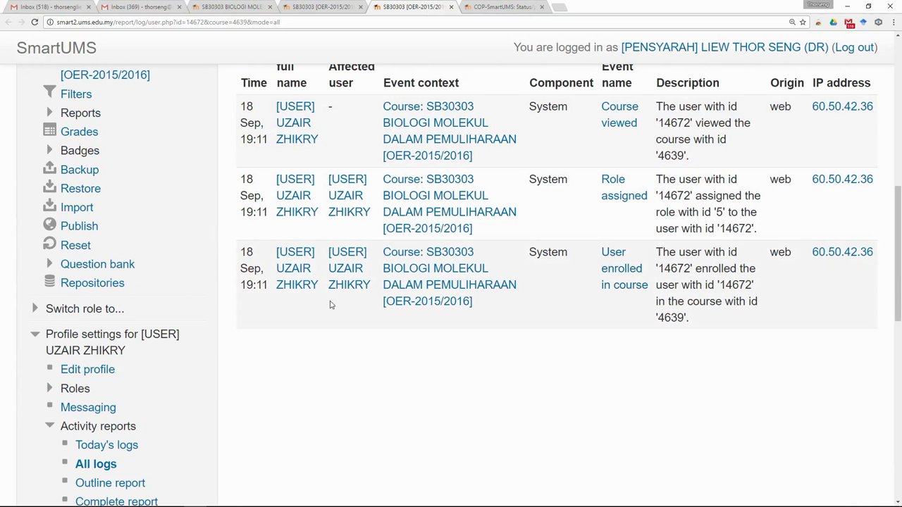
pyautogui.click(311, 7)
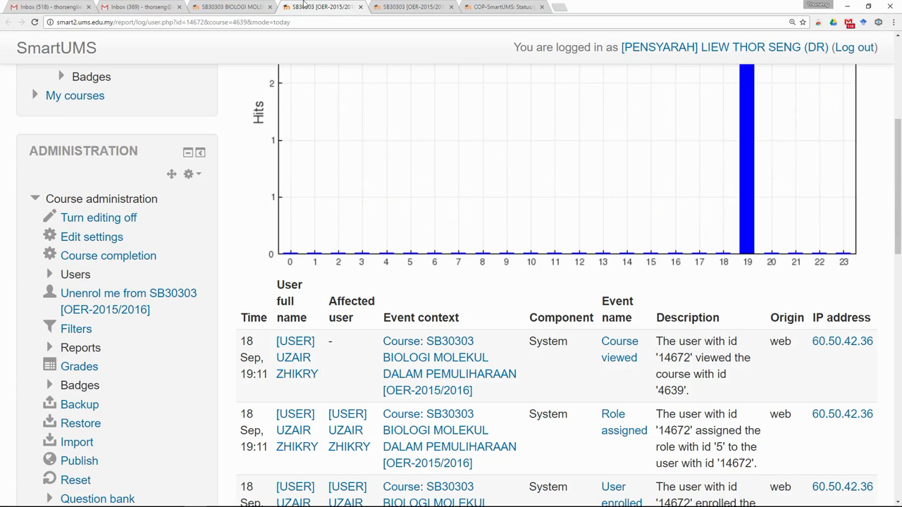
# Step: Open the student's Complete report from the profile page and examine the views and posts for each file and forum by section
pyautogui.click(256, 5)
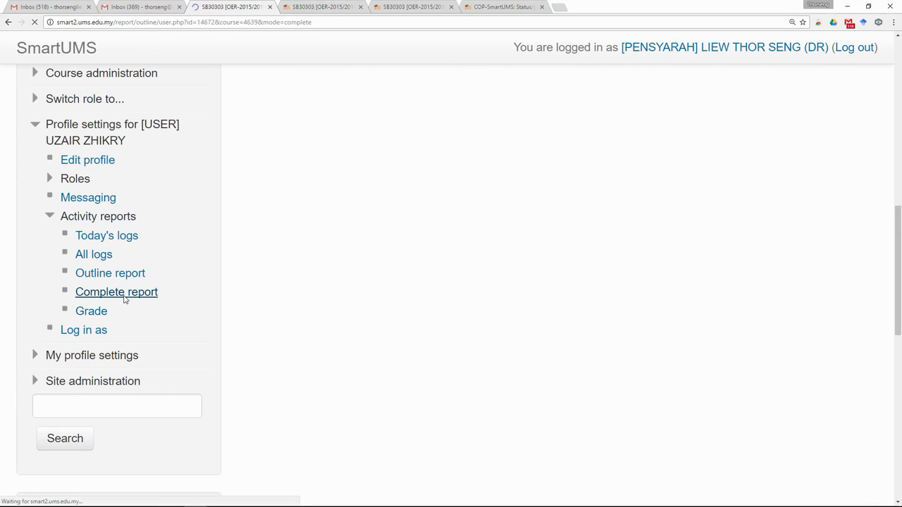
pyautogui.scroll(-3, 585, 310)
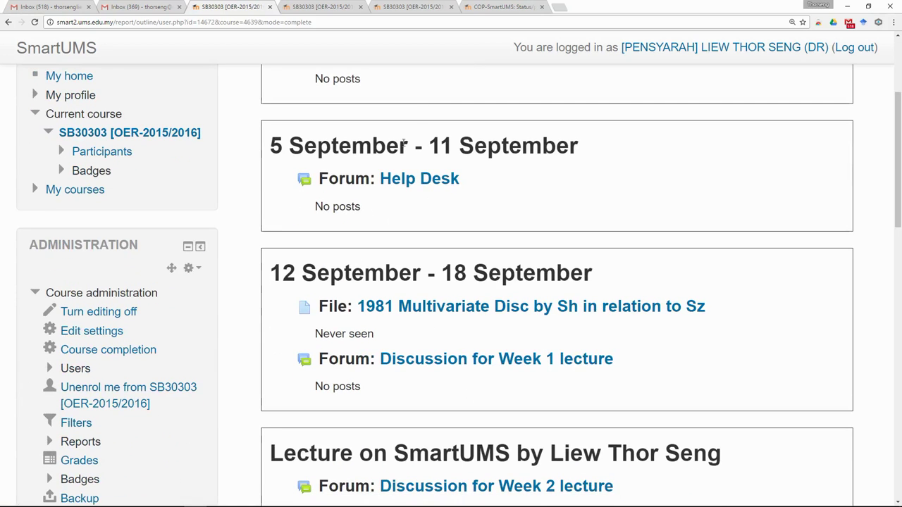
pyautogui.scroll(-2, 365, 268)
pyautogui.moveTo(374, 236); pyautogui.dragTo(314, 240)
pyautogui.scroll(-2, 480, 315)
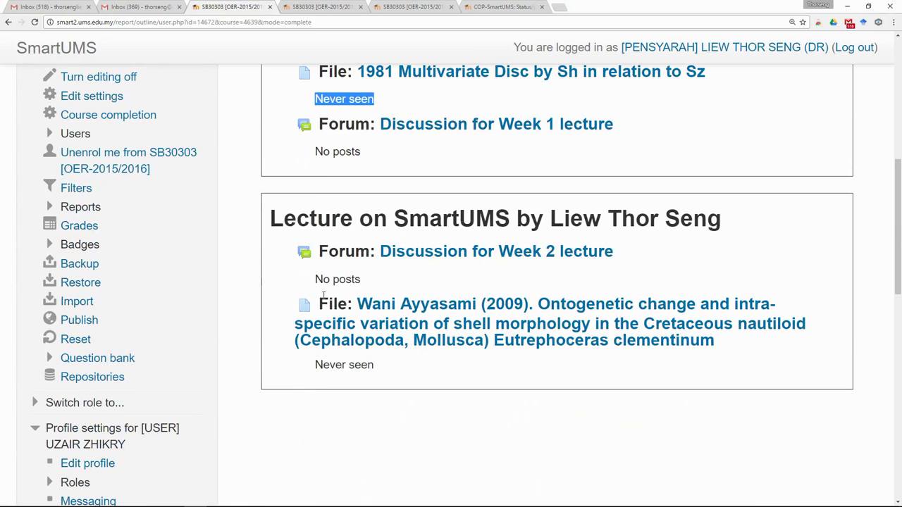
pyautogui.moveTo(376, 288); pyautogui.dragTo(314, 280)
pyautogui.scroll(6, 577, 461)
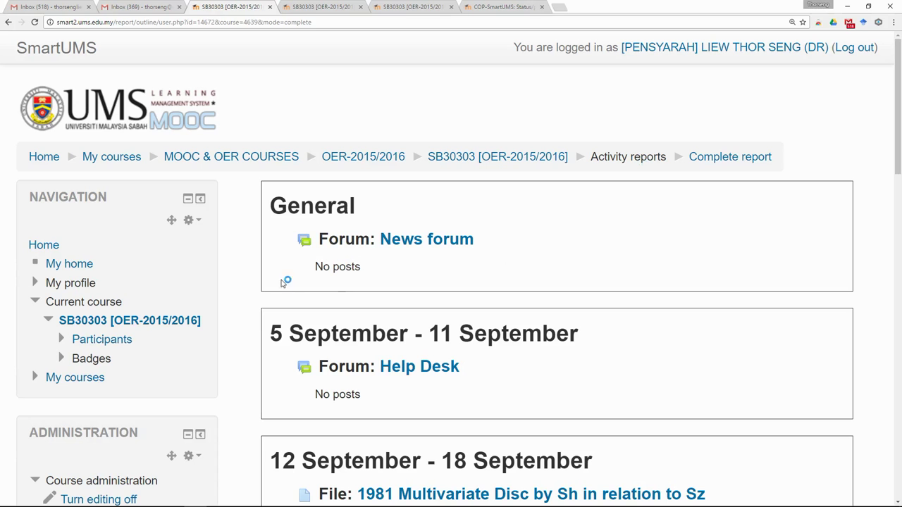
pyautogui.scroll(-4, 488, 220)
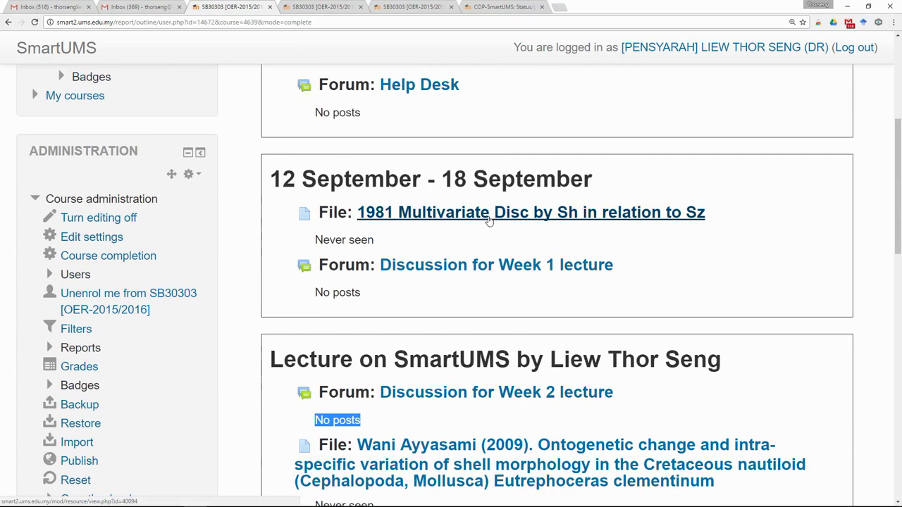
pyautogui.scroll(-5, 488, 221)
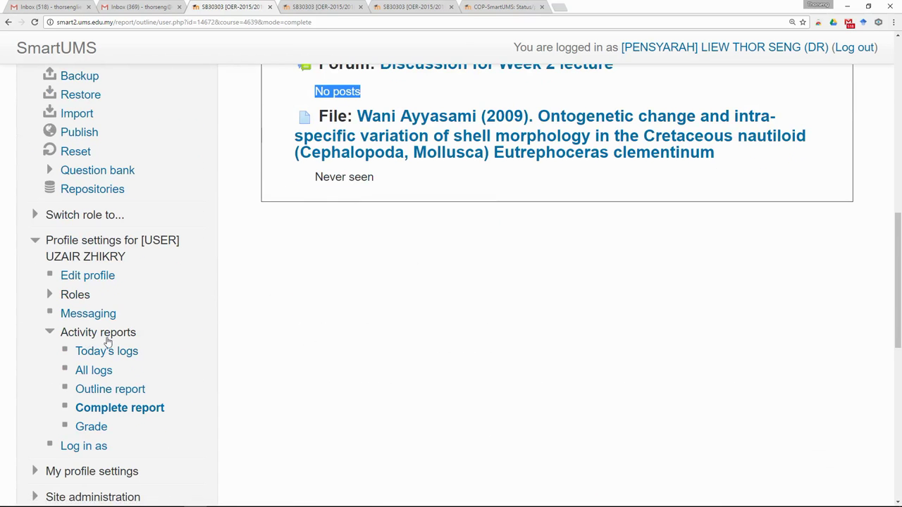
pyautogui.scroll(6, 260, 351)
pyautogui.scroll(3, 259, 351)
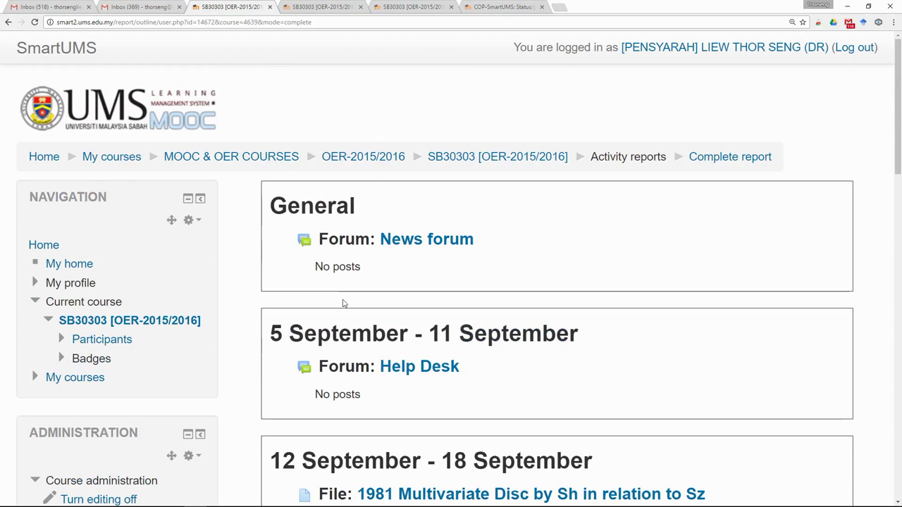